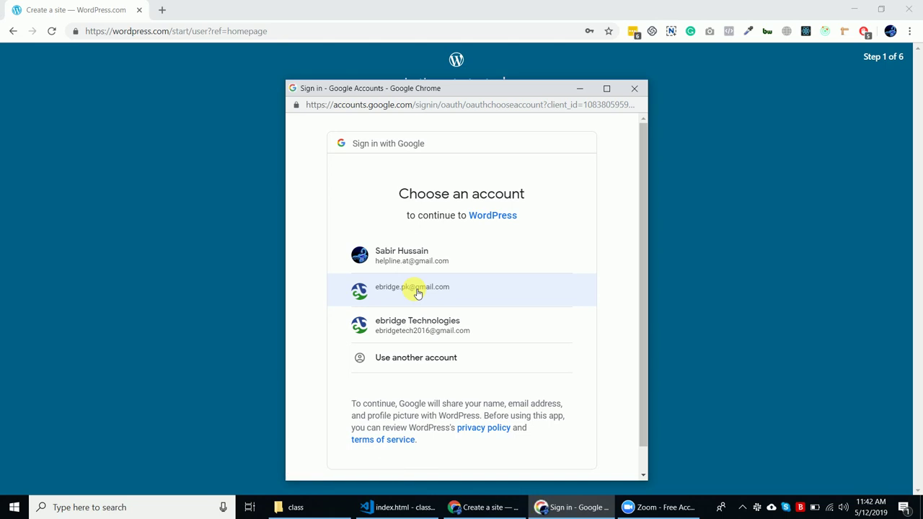
- Continue sign-up with the second listed Google account and set the site up as a blog about Education
click(417, 292)
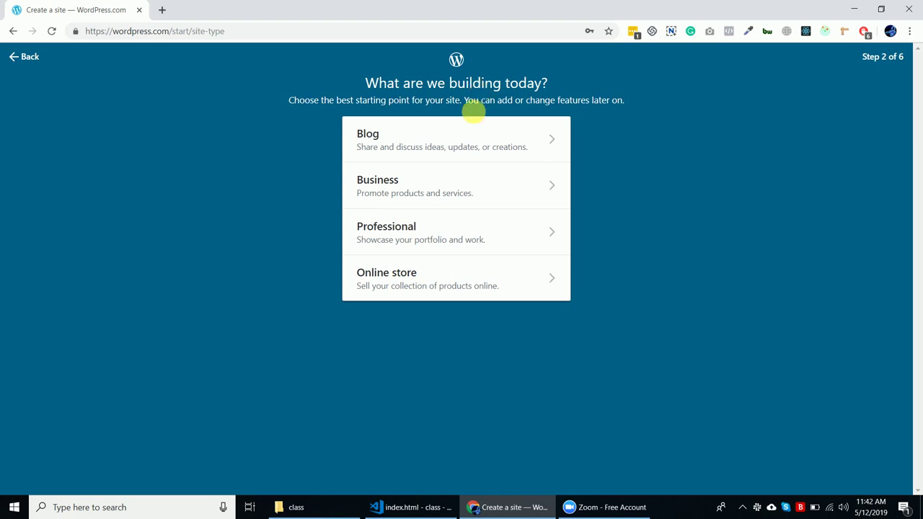
click(476, 146)
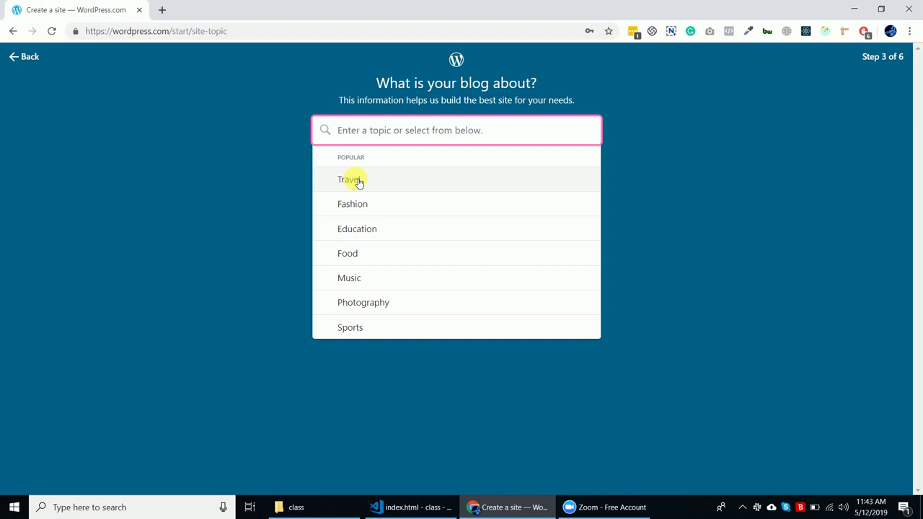
click(361, 229)
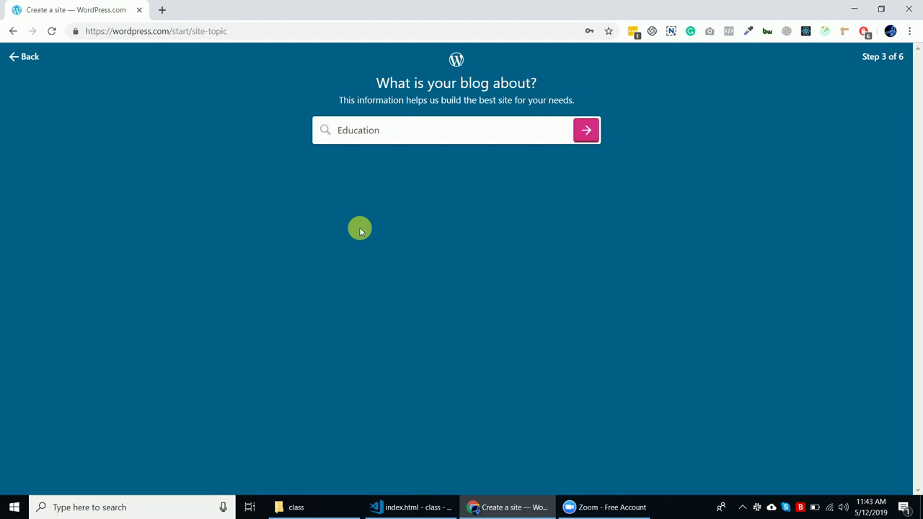
click(585, 131)
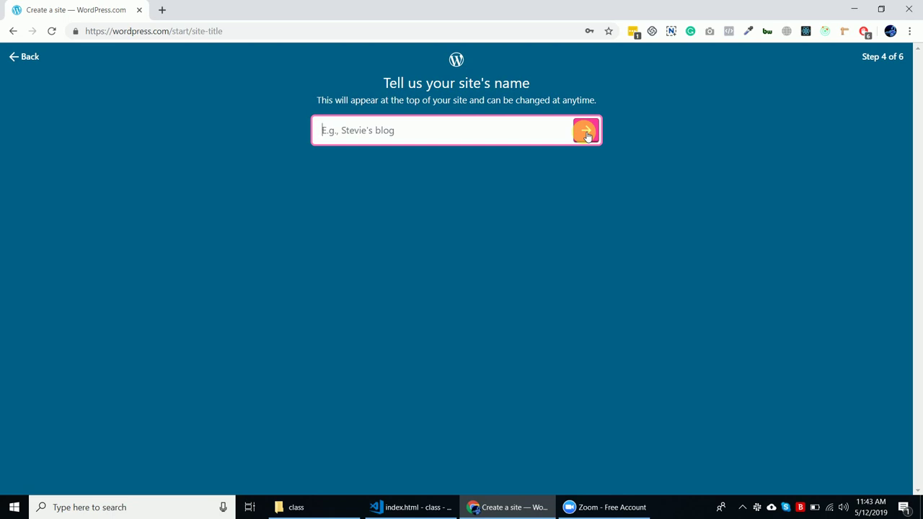
- Name the site "wordpressclass" and continue to the site address stage
text(wordpressclass)
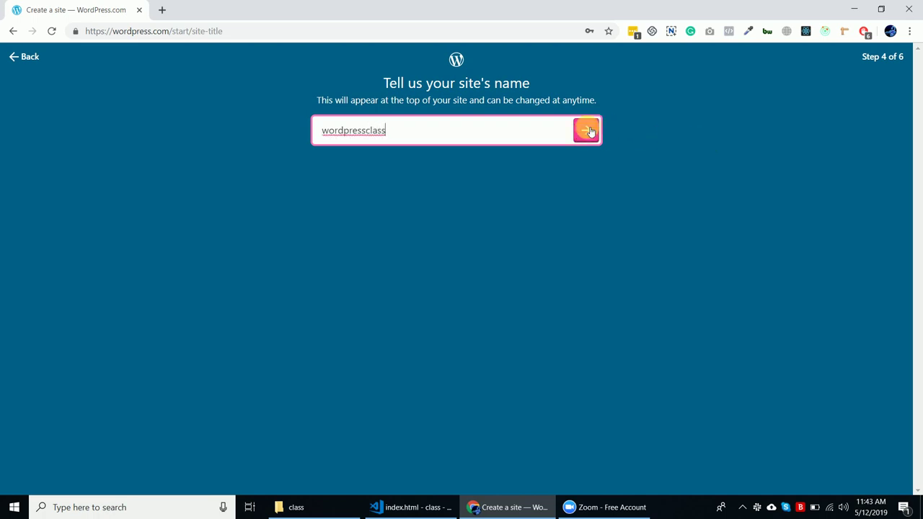
click(587, 131)
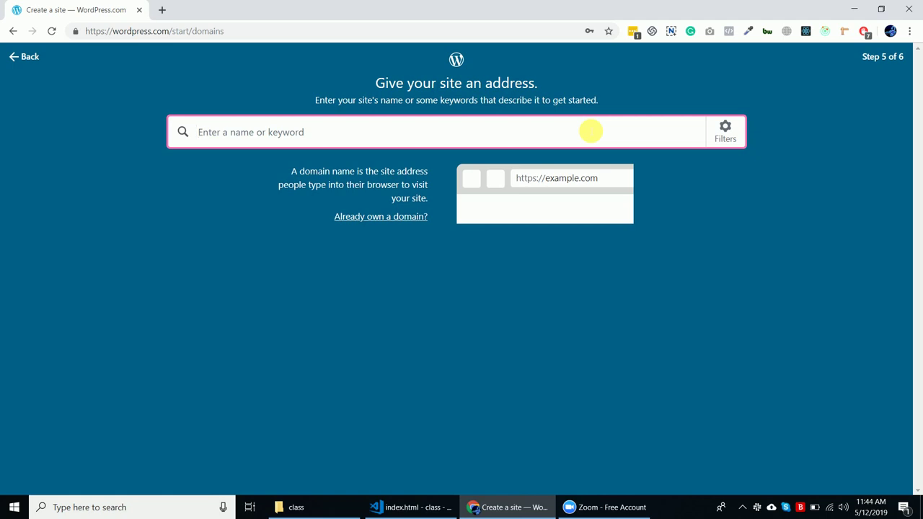
- Search site addresses for "wordpressclass" and look through the suggested domains and their prices
text(wordpr)
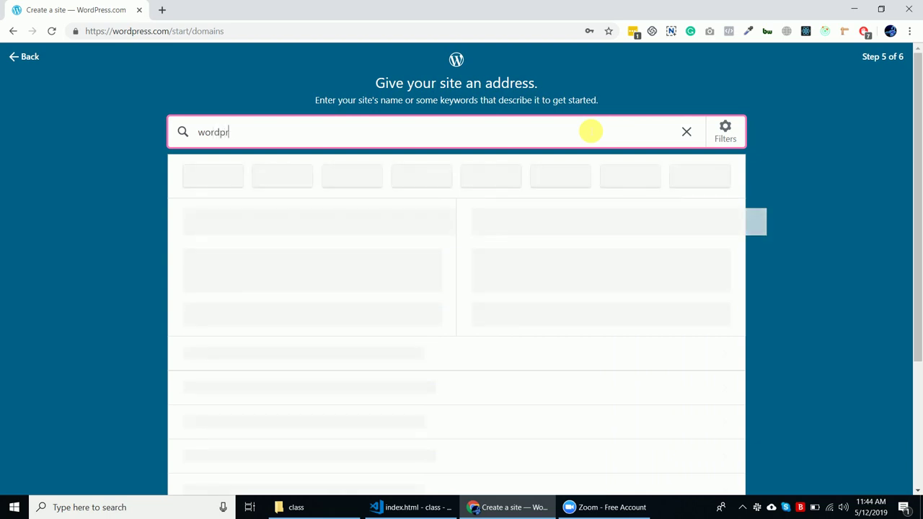
text(essclass)
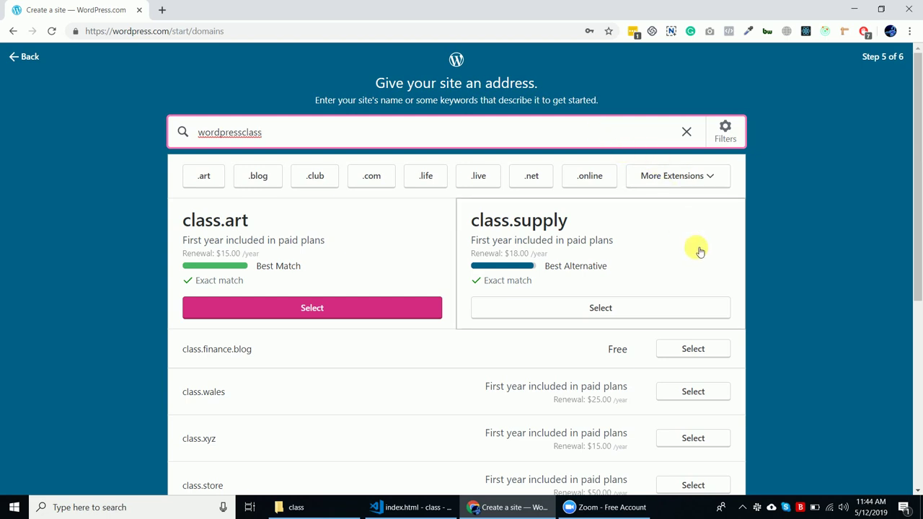
scroll(712, 258, down, 1)
scroll(714, 258, down, 1)
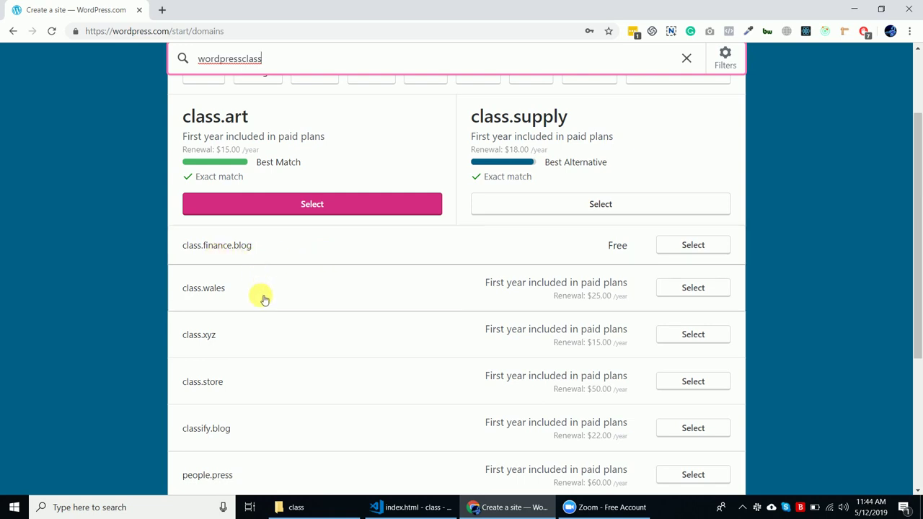
scroll(274, 329, down, 5)
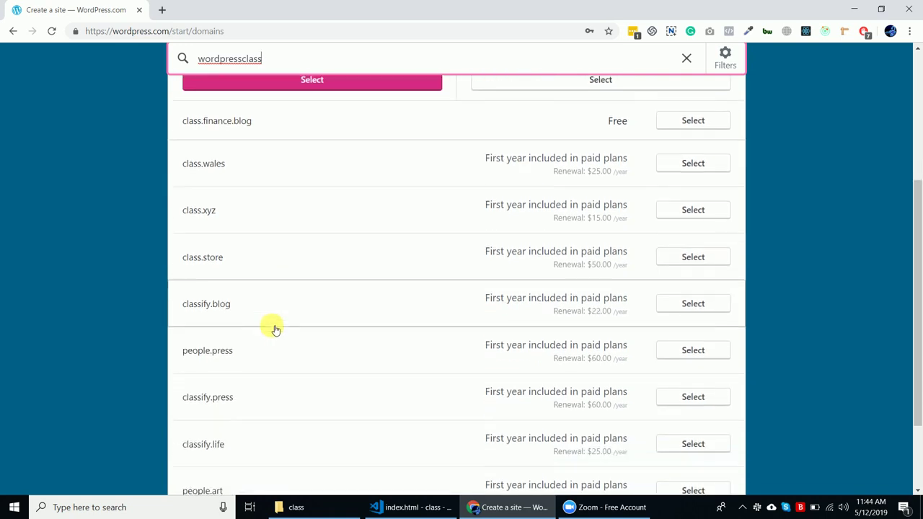
scroll(274, 328, down, 1)
scroll(272, 327, up, 3)
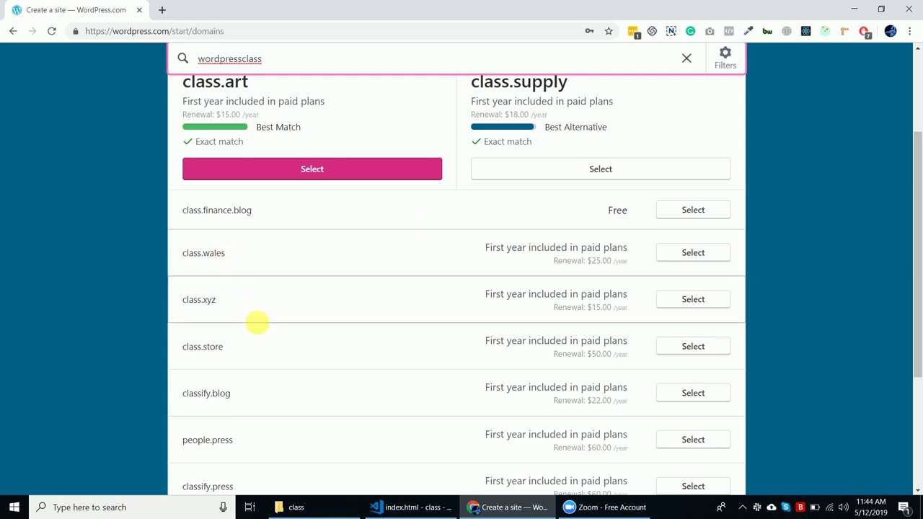
scroll(265, 336, down, 3)
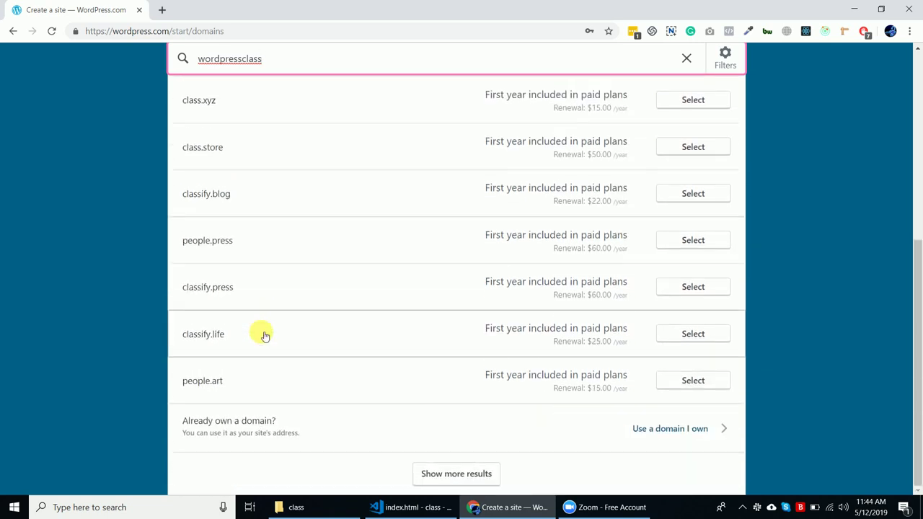
scroll(264, 336, up, 5)
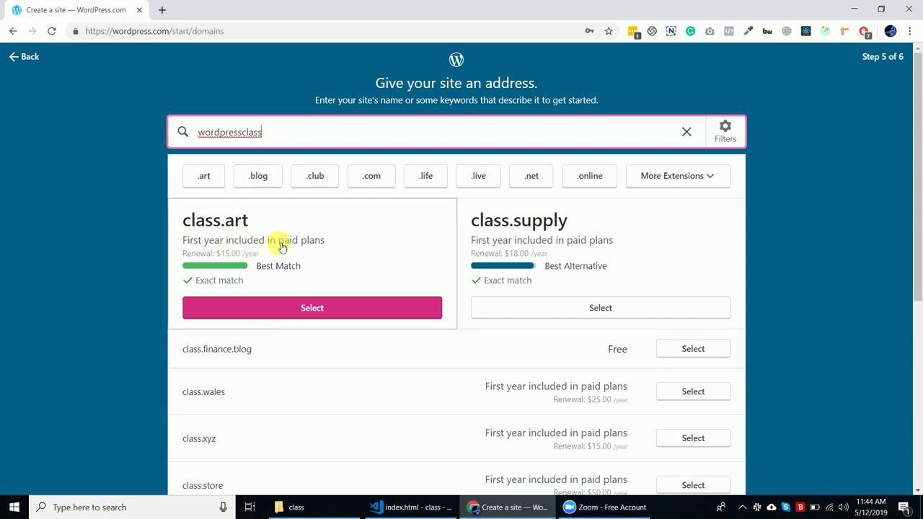
- Try the keyword "wbclass" for the site address search
drag(272, 135, 198, 135)
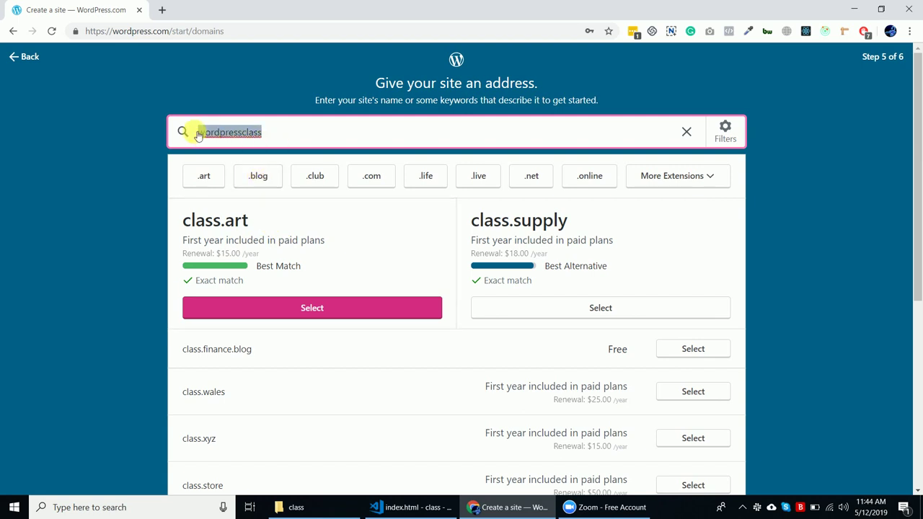
key(BackSpace)
text(sub)
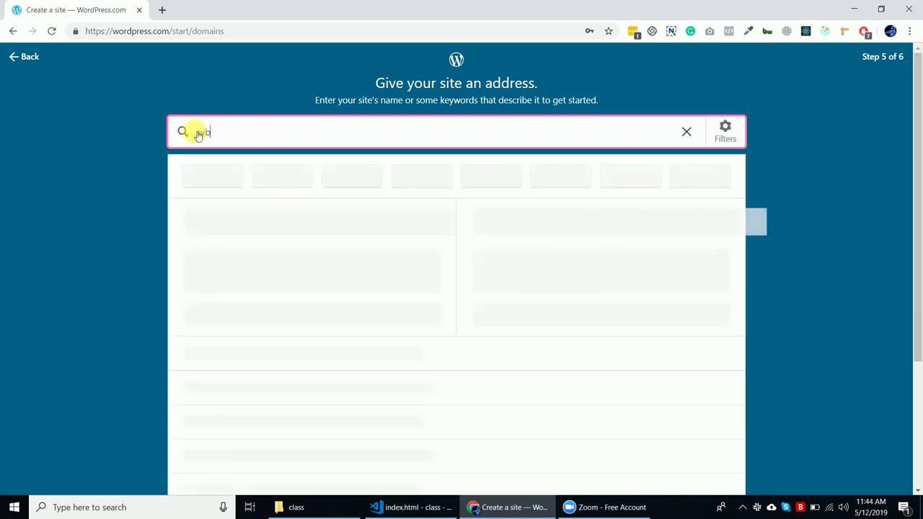
text(class)
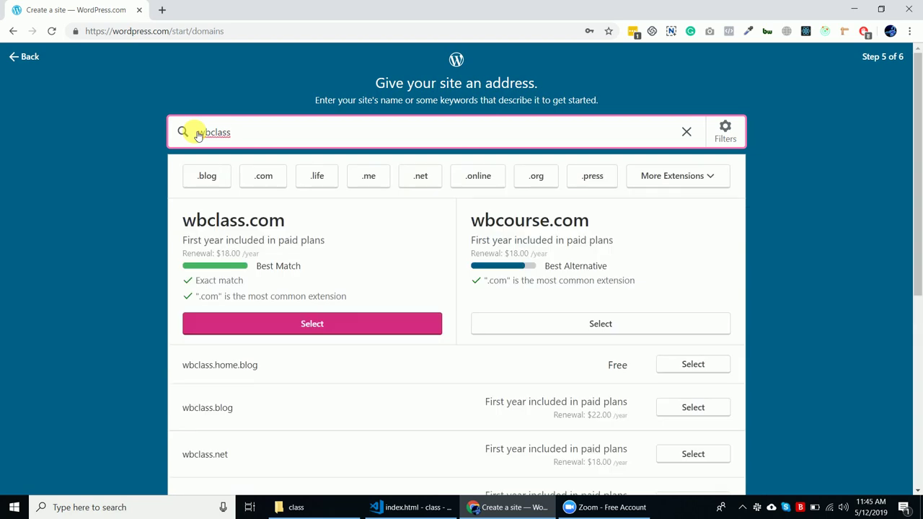
- Search site addresses for "wpclass" and select the free address wpclass.home.blog
key(BackSpace)
key(BackSpace)
key(BackSpace)
key(BackSpace)
key(BackSpace)
key(BackSpace)
key(BackSpace)
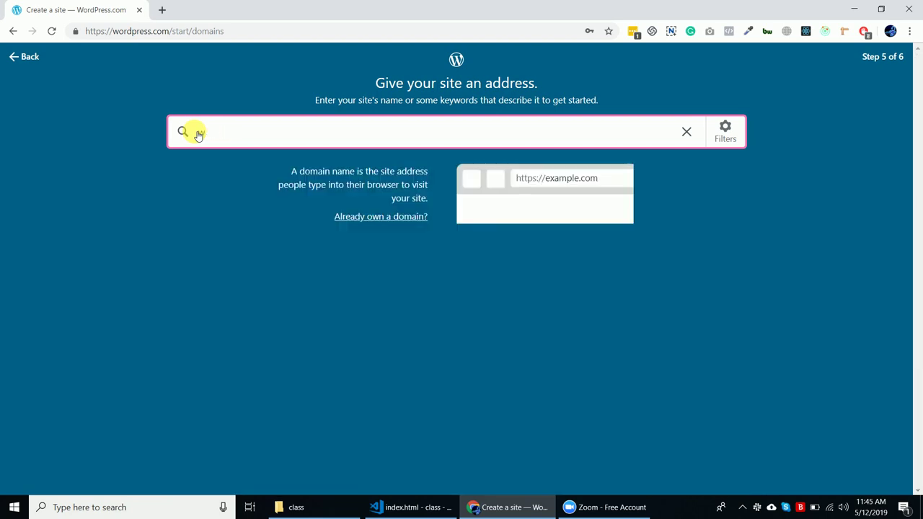
text(wpclass)
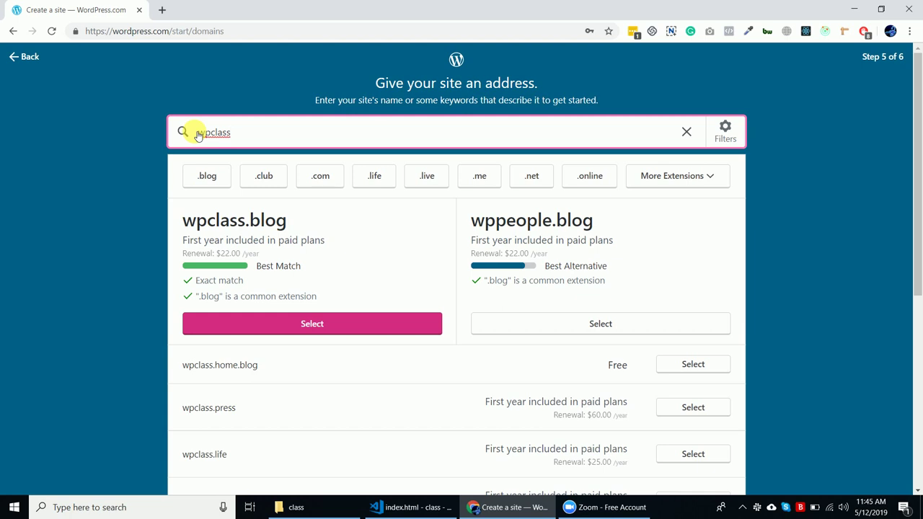
scroll(692, 303, down, 1)
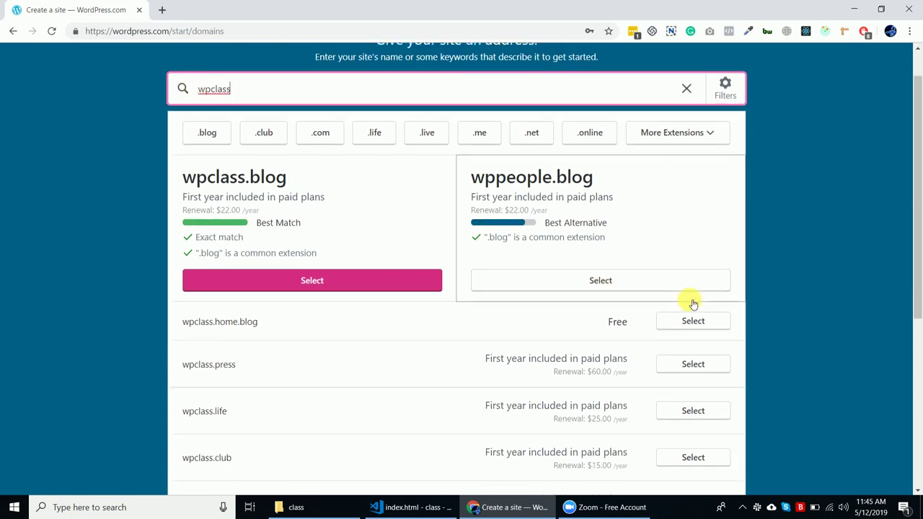
scroll(691, 302, down, 1)
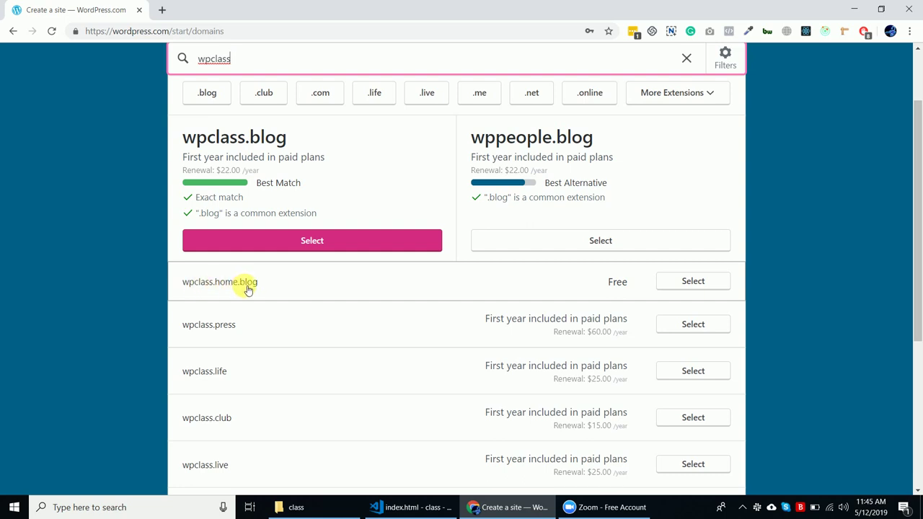
click(699, 287)
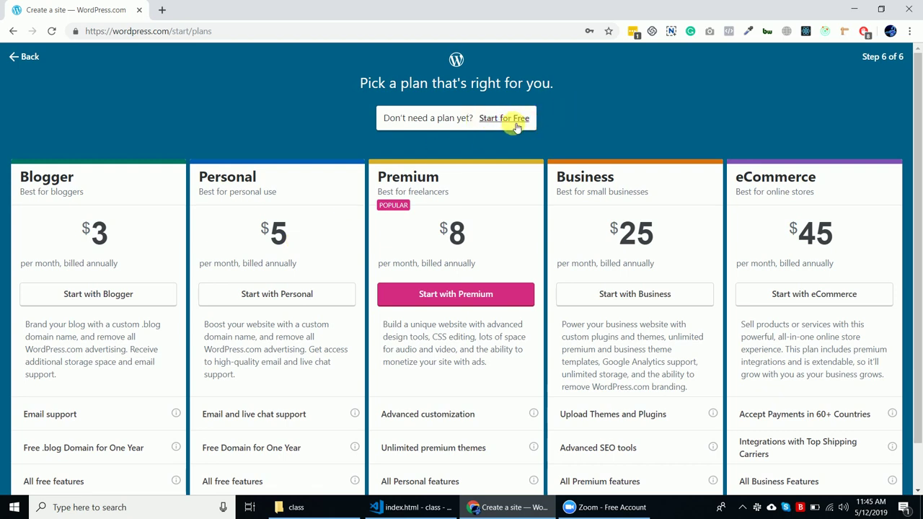
- Look over the paid plans and start the site on the free plan
scroll(514, 120, down, 1)
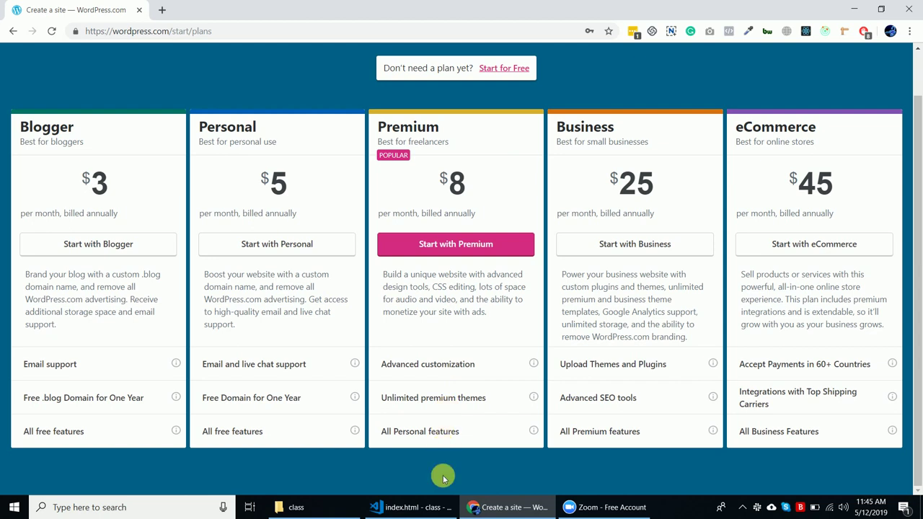
scroll(497, 181, up, 1)
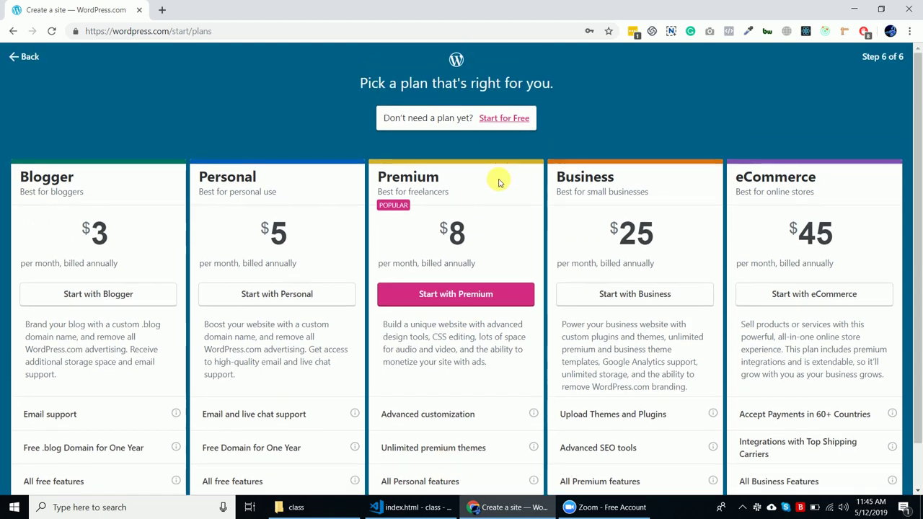
click(504, 118)
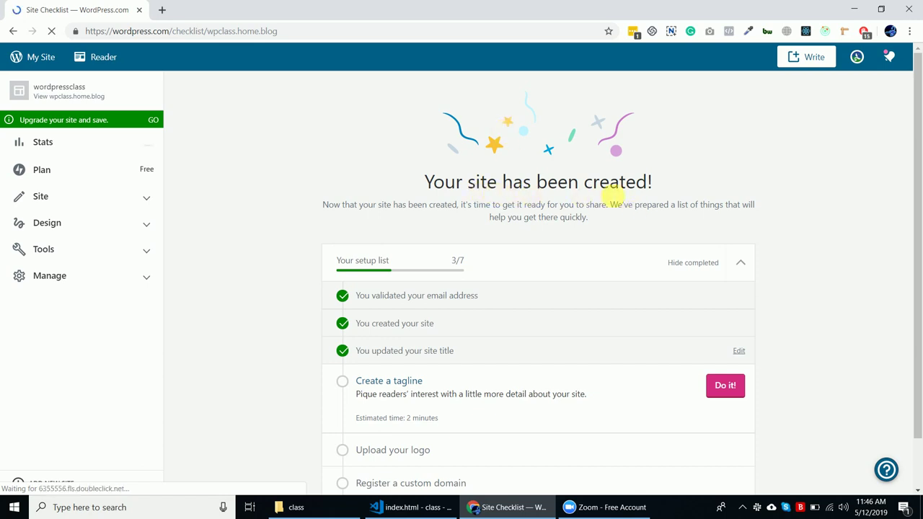
- Start the "Create a tagline" task from the new site's setup list
scroll(627, 198, down, 1)
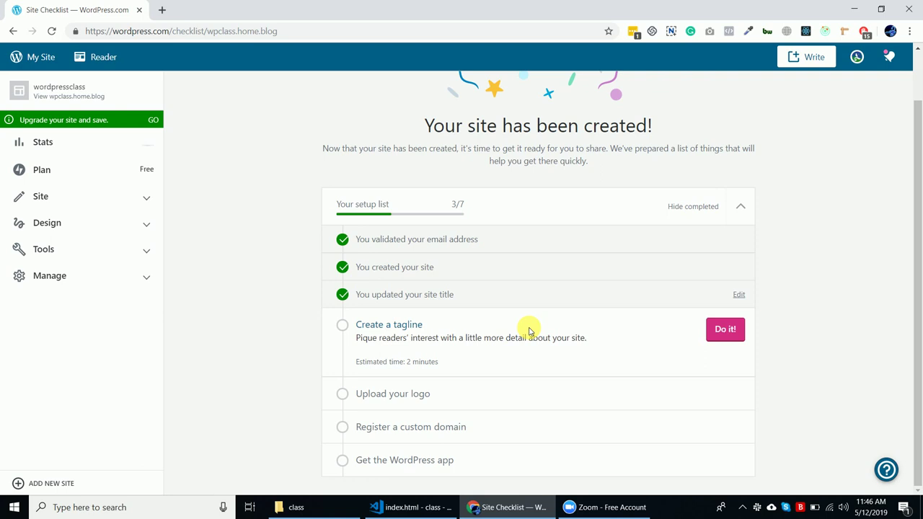
click(343, 325)
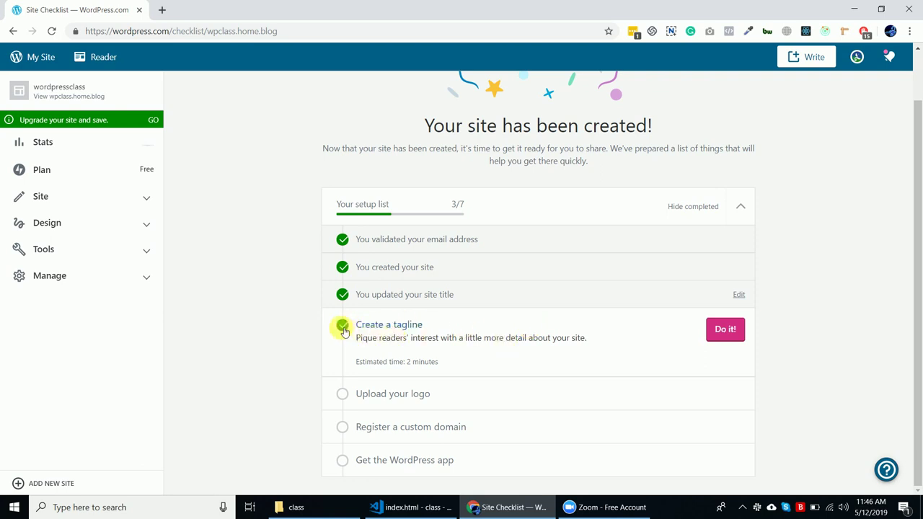
click(723, 331)
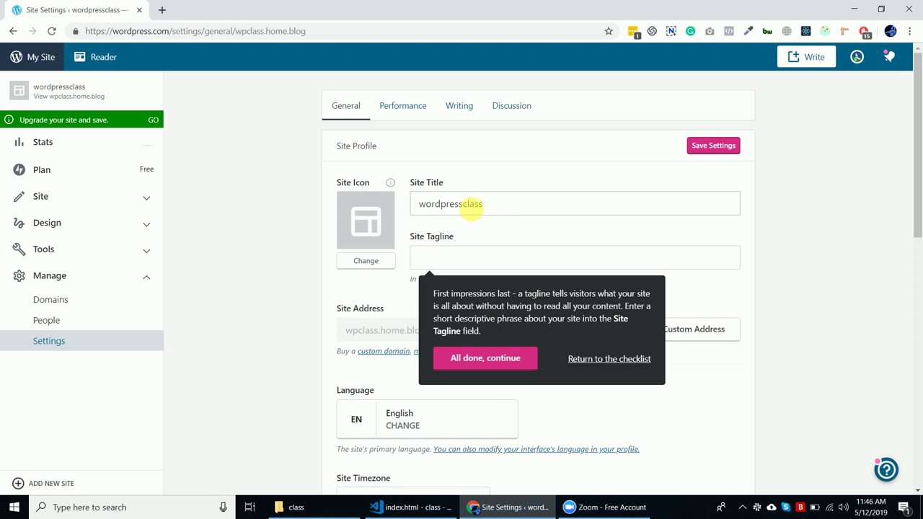
- Change the site title to "Wordpress Class"
click(466, 204)
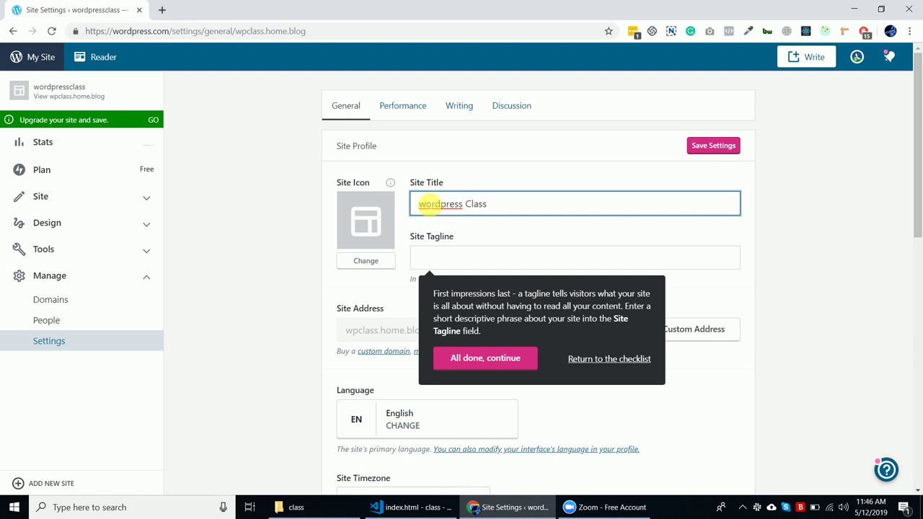
click(425, 204)
key(BackSpace)
text(W)
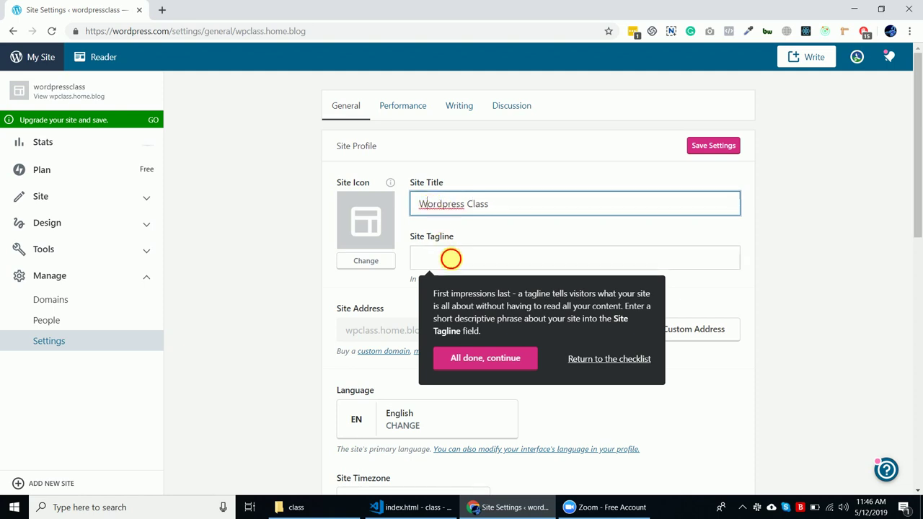
- Enter the site tagline "WordPress class for Students" and save the site profile settings
click(451, 259)
text(W)
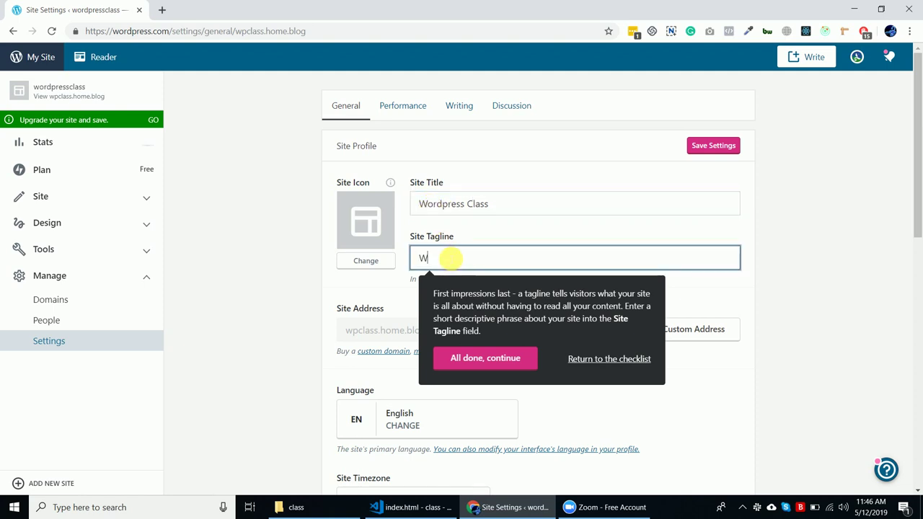
text(ordPress class for Students)
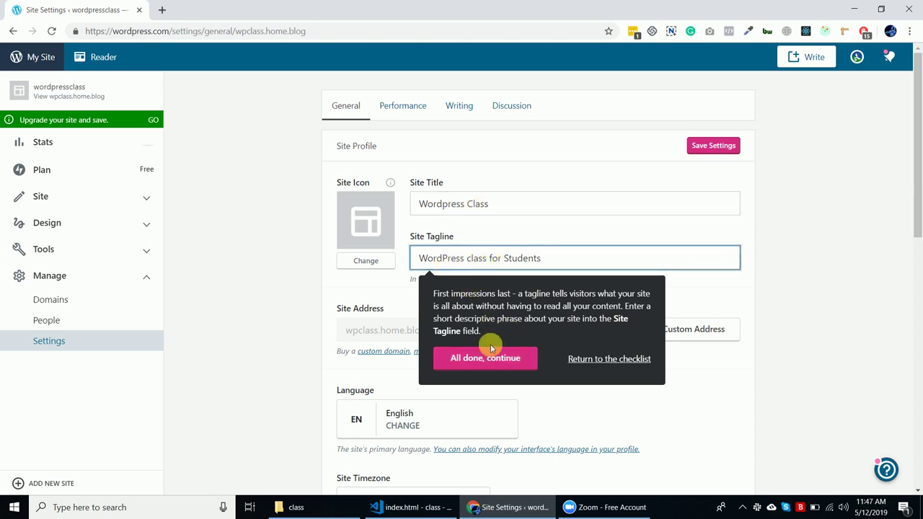
click(496, 366)
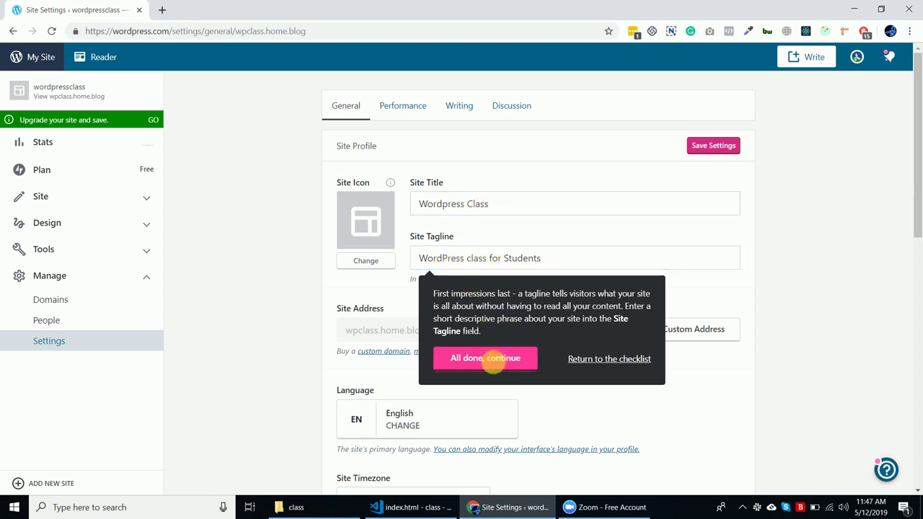
click(730, 148)
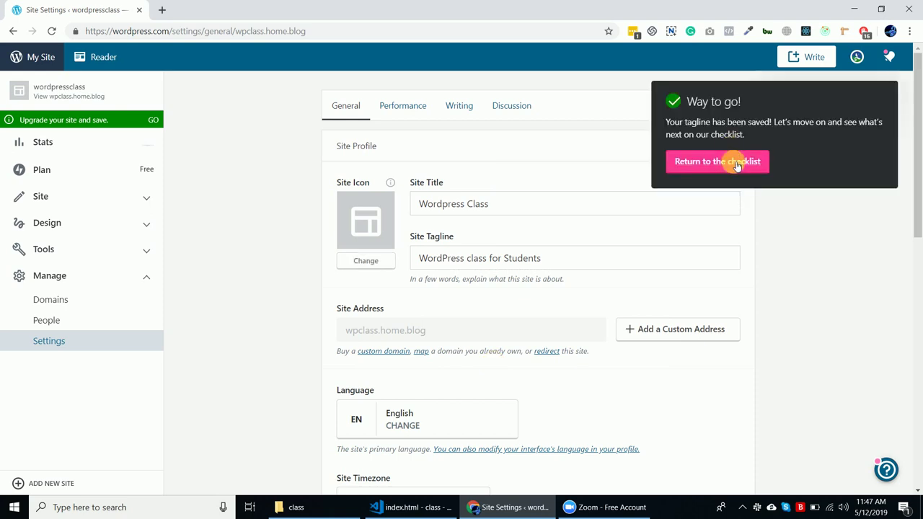
- Return to the setup checklist and review the remaining tasks
click(731, 161)
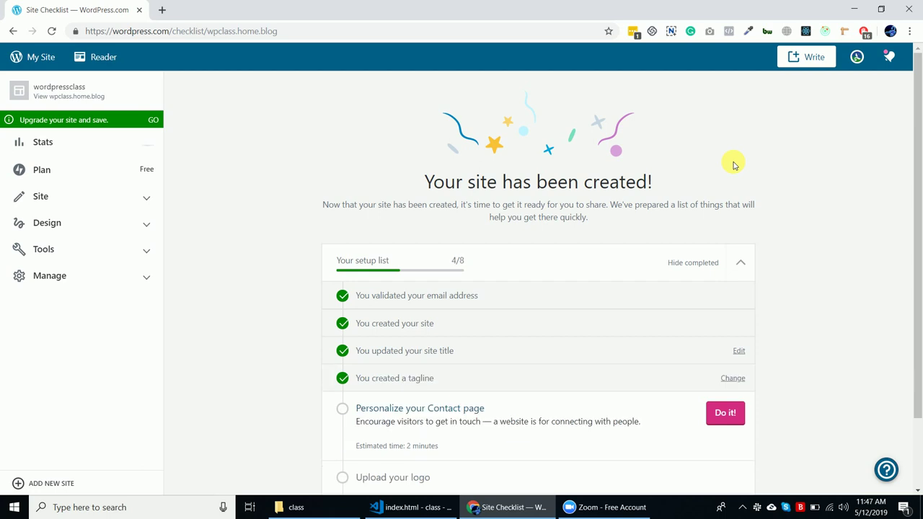
scroll(607, 353, down, 1)
scroll(608, 354, down, 1)
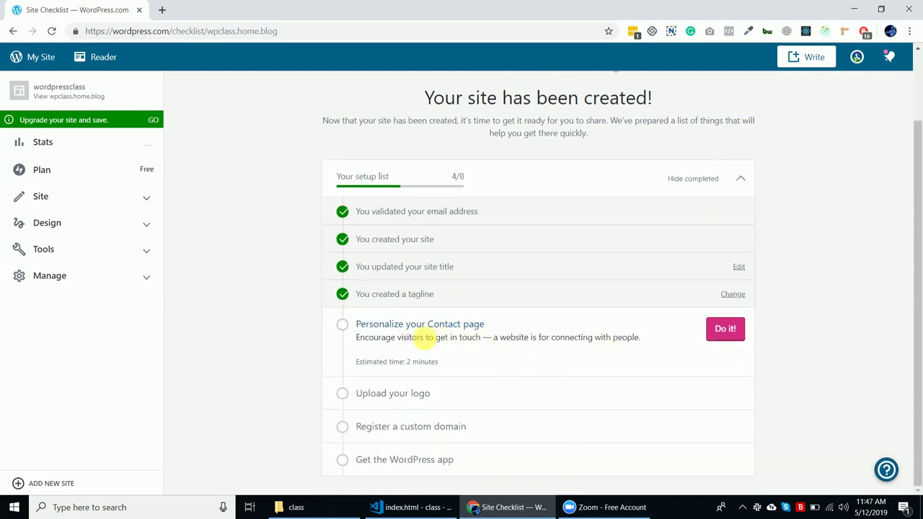
- Mark the Contact page, logo, custom domain and WordPress app tasks as complete and hide the completed tasks
click(342, 325)
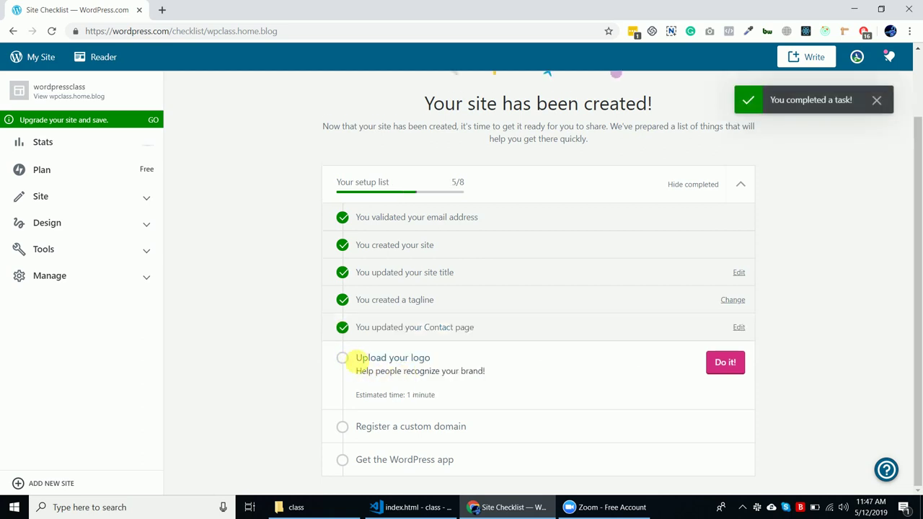
click(344, 360)
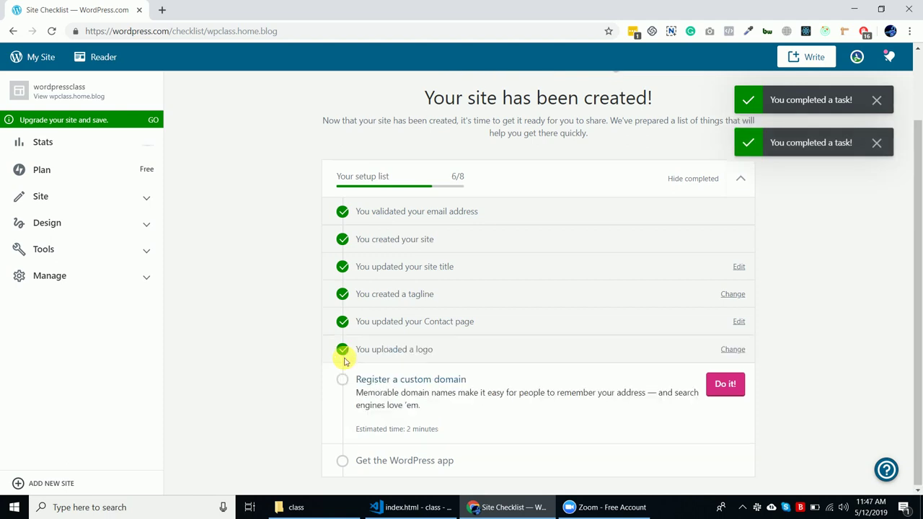
click(344, 382)
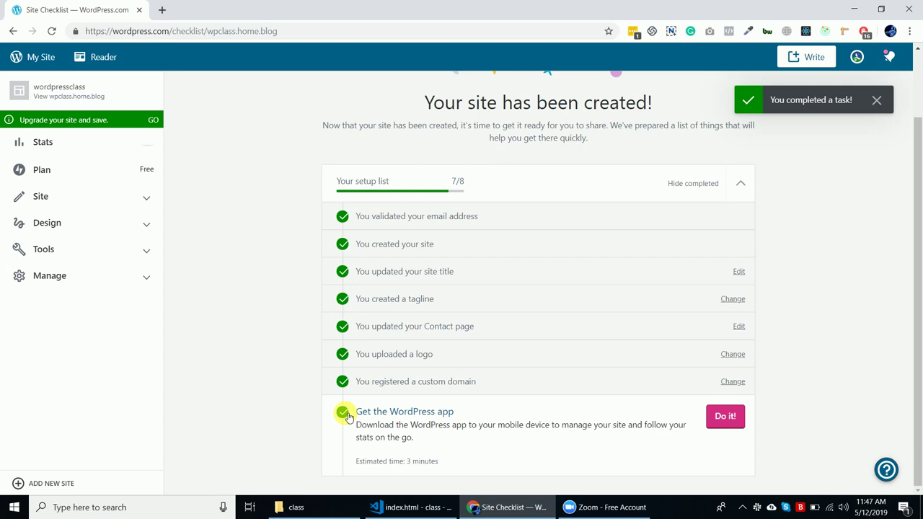
click(343, 413)
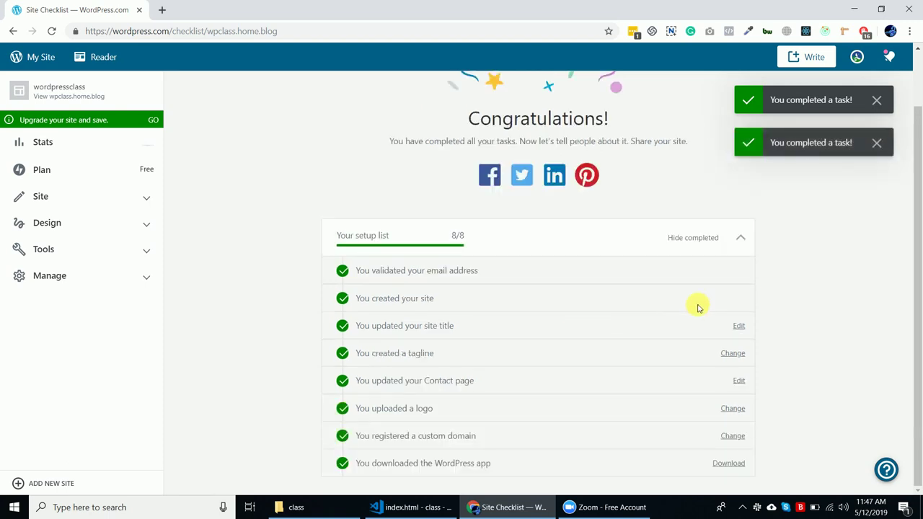
click(692, 238)
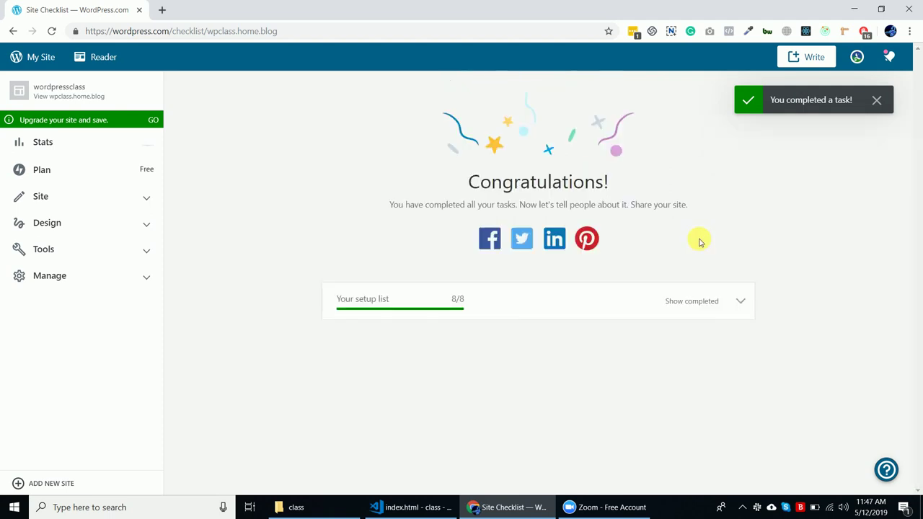
click(877, 100)
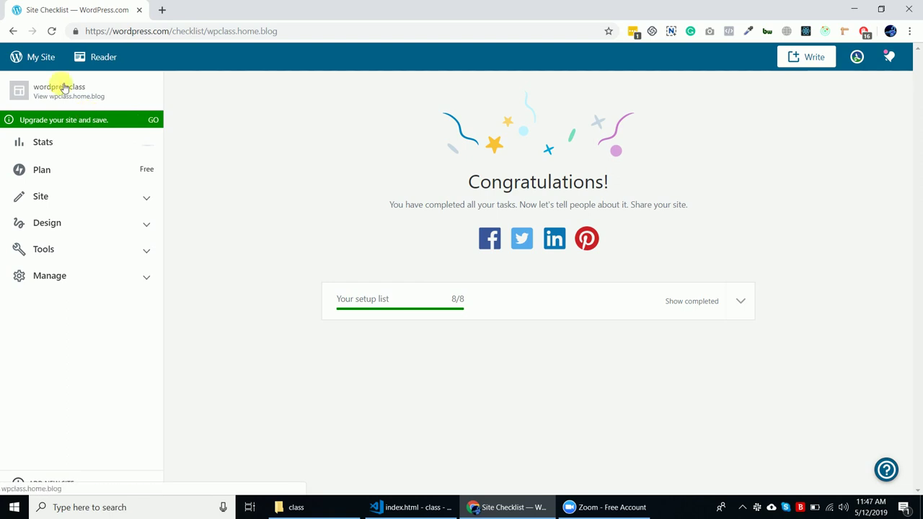
- Open the site's stats page and look through its traffic overview and daily stats sections
click(31, 60)
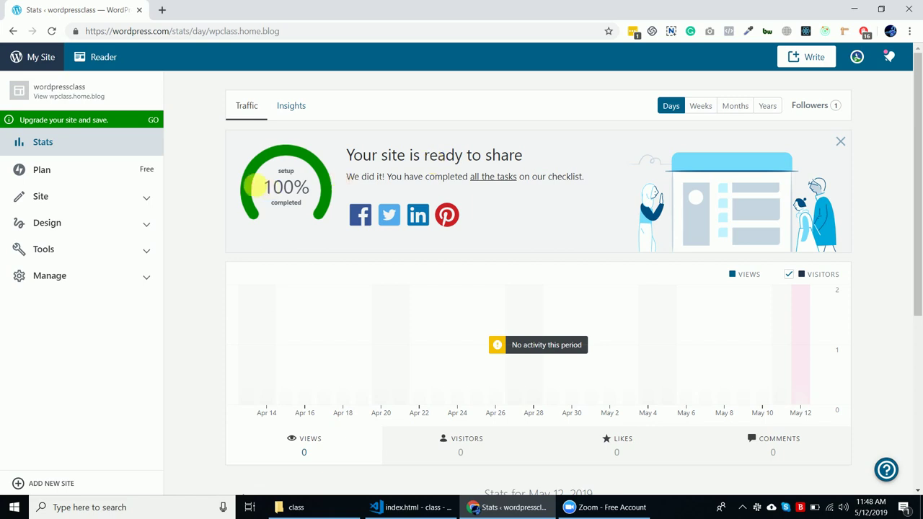
scroll(234, 222, down, 4)
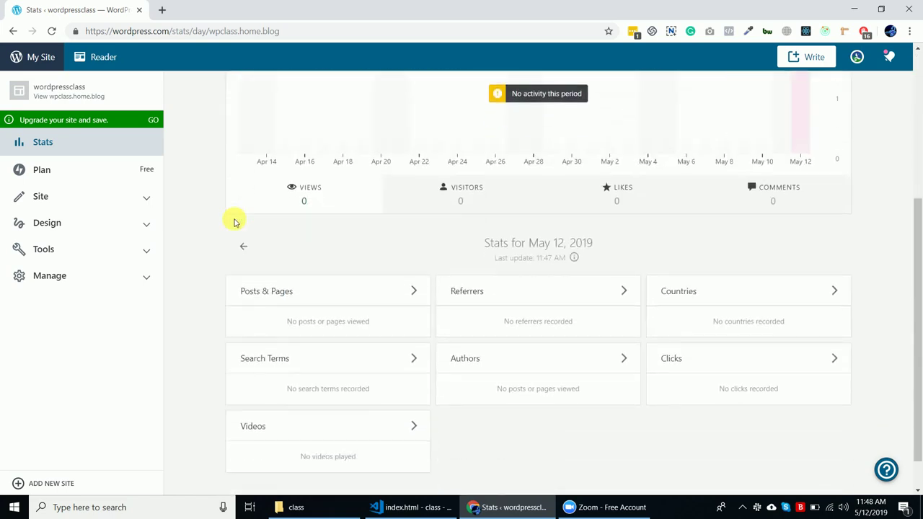
scroll(234, 222, up, 3)
scroll(234, 222, up, 1)
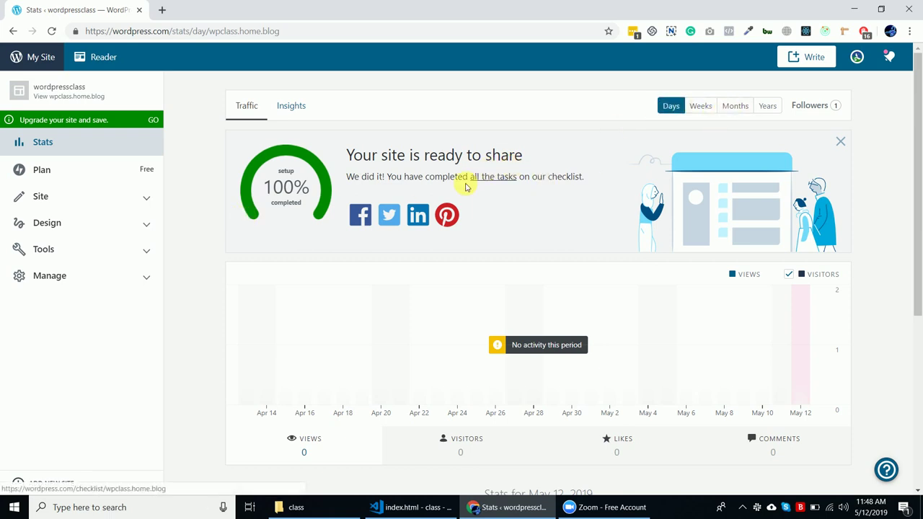
scroll(274, 313, down, 4)
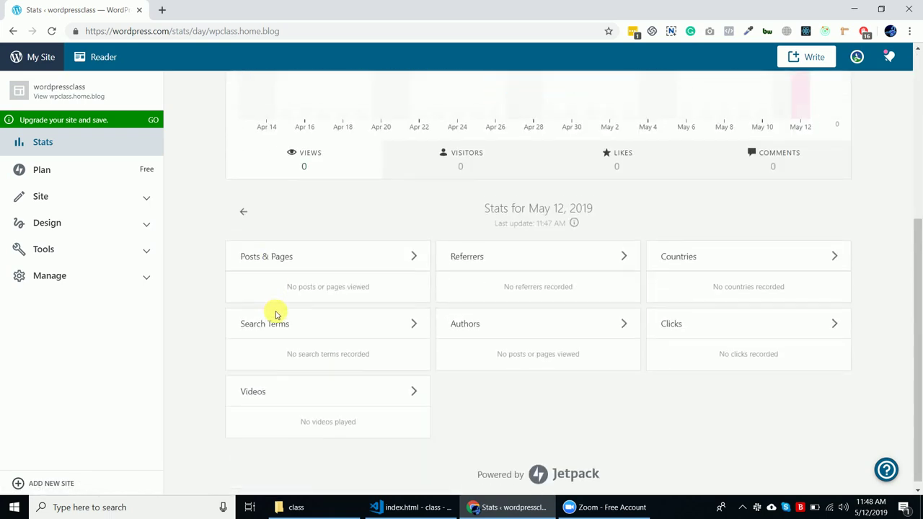
scroll(279, 314, up, 2)
scroll(278, 314, up, 2)
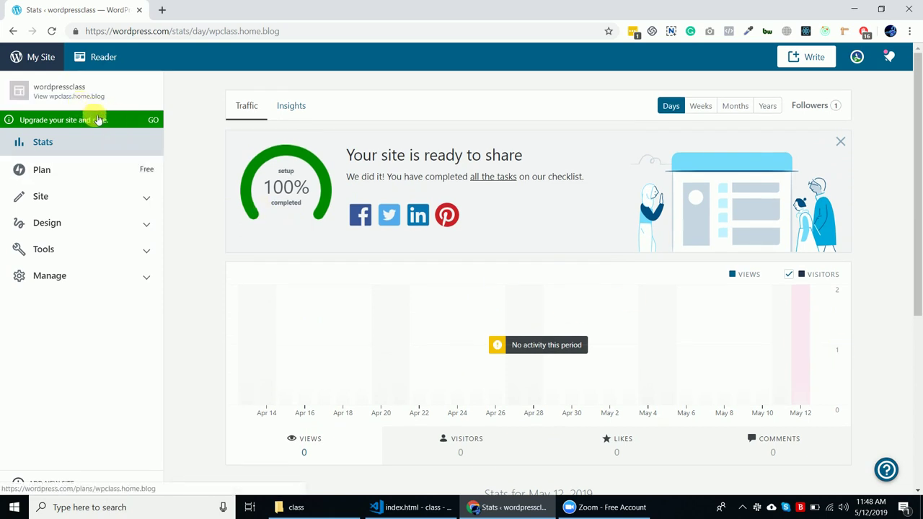
- Preview the site, visit the live version at wpclass.home.blog and look through its home page
click(63, 94)
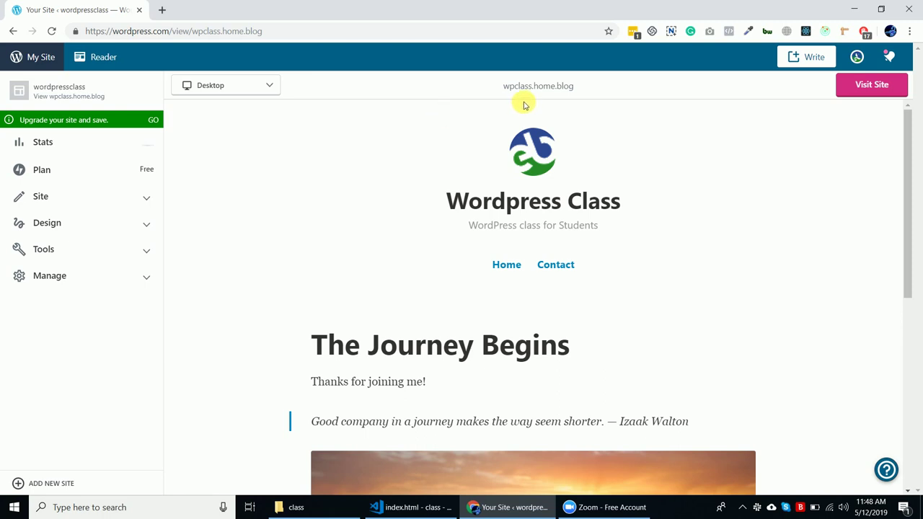
mouse_move(502, 92)
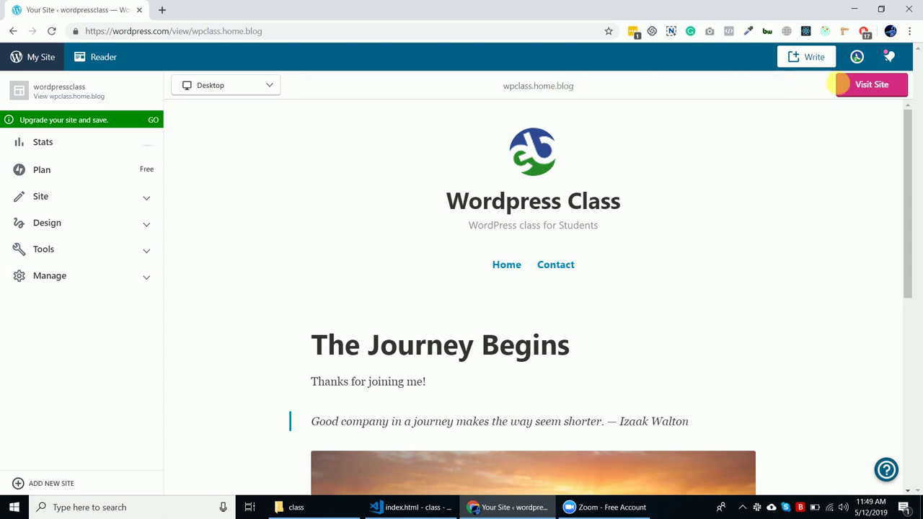
click(859, 88)
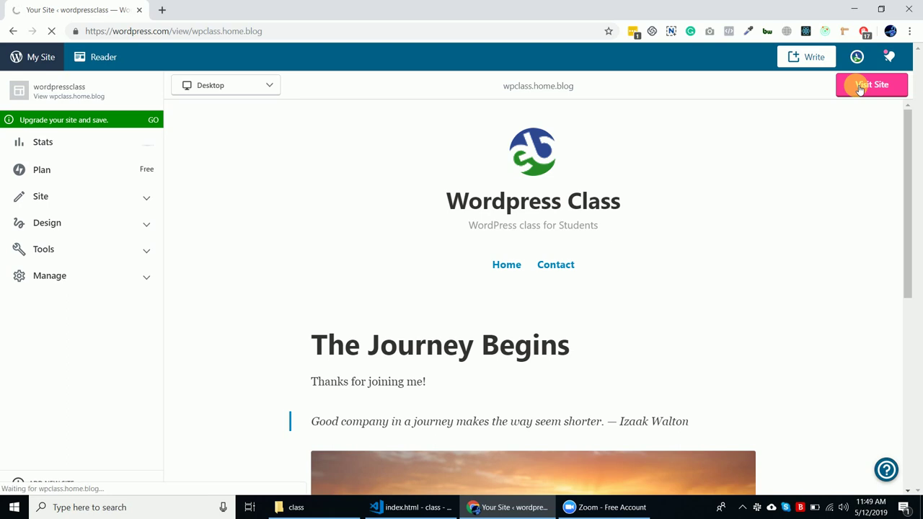
click(859, 87)
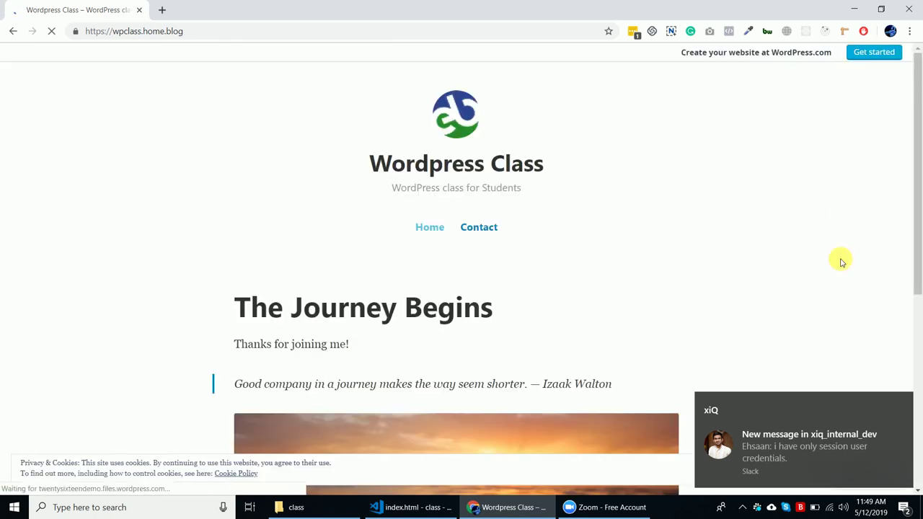
click(903, 405)
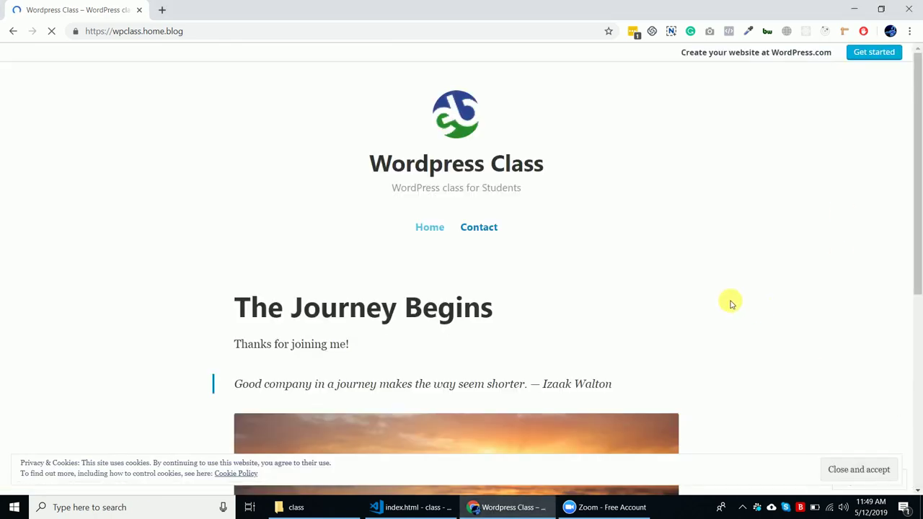
scroll(640, 222, down, 1)
scroll(640, 220, down, 4)
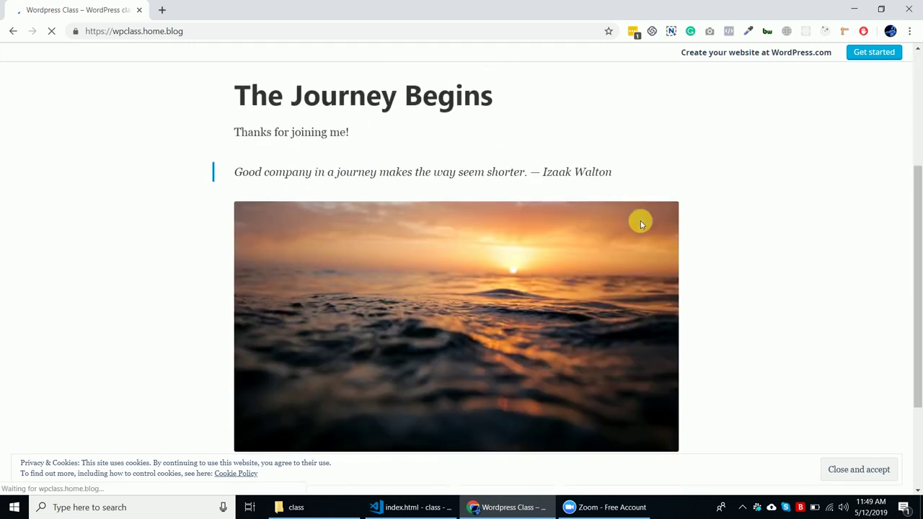
scroll(640, 221, up, 5)
scroll(641, 224, up, 1)
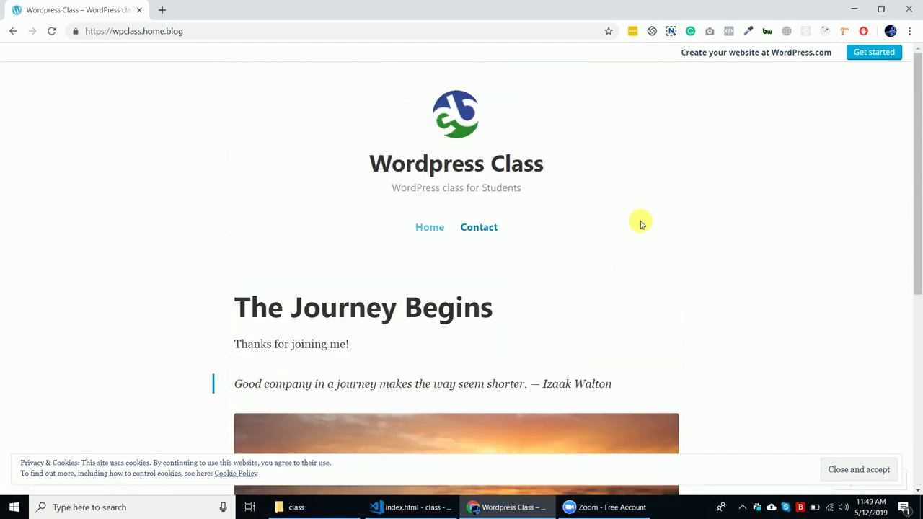
click(323, 32)
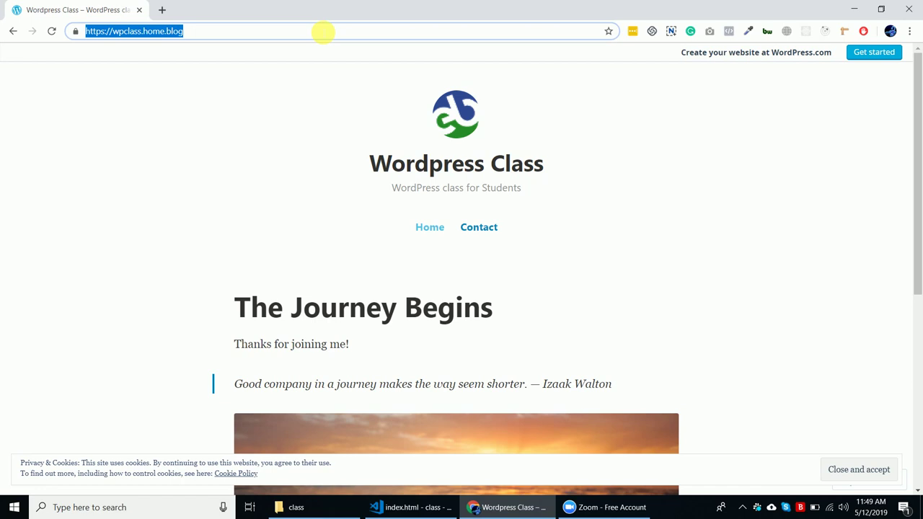
click(320, 32)
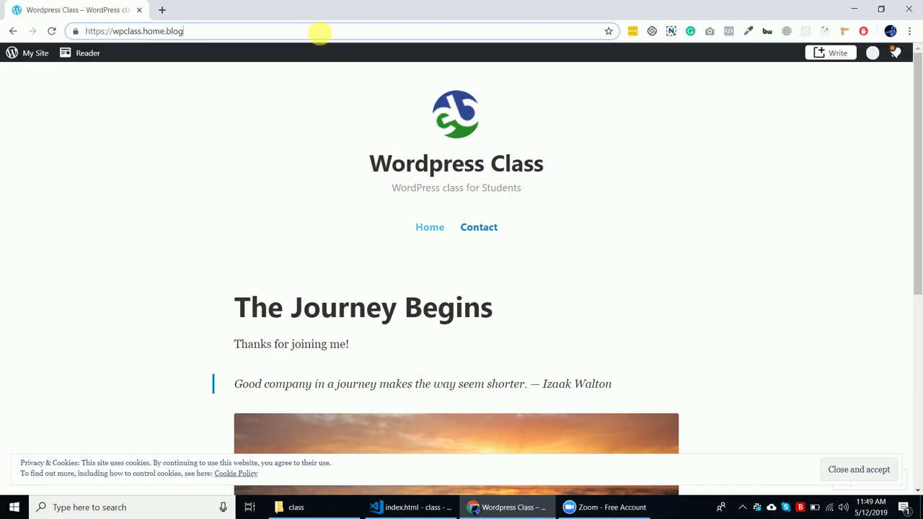
text(/)
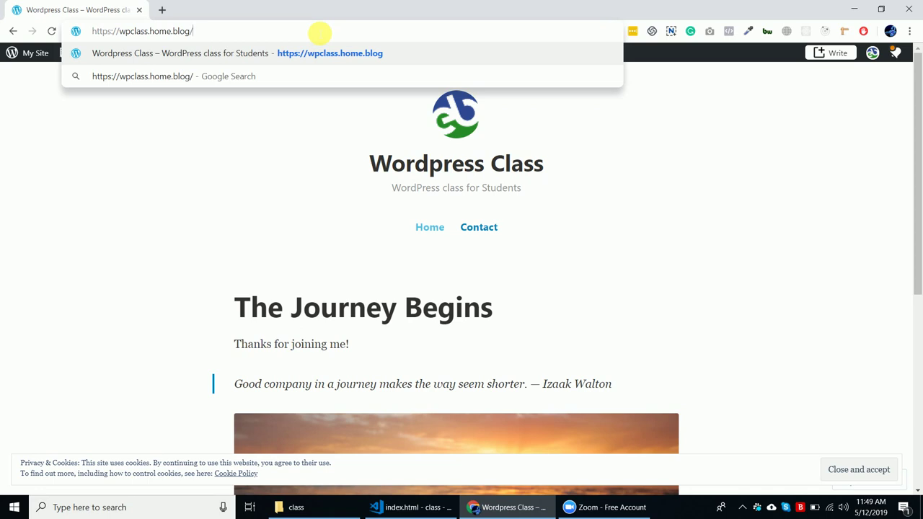
text(wp-admin)
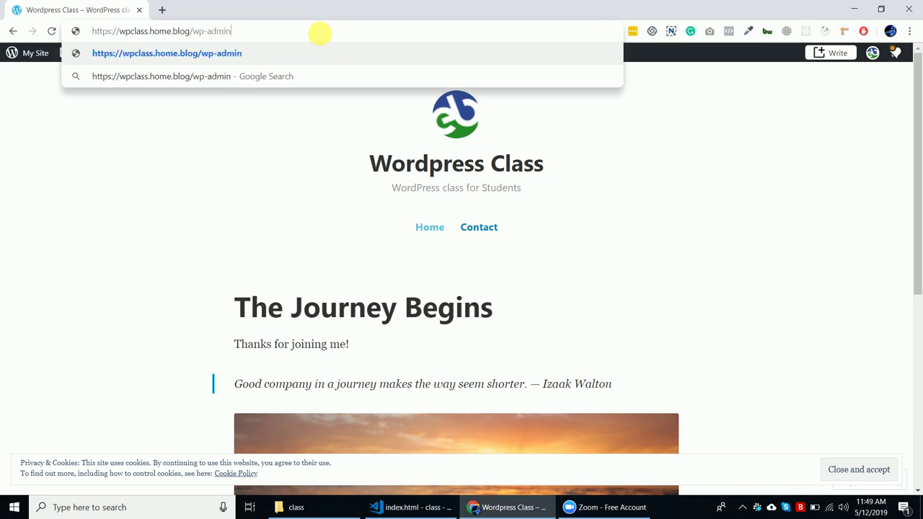
key(Return)
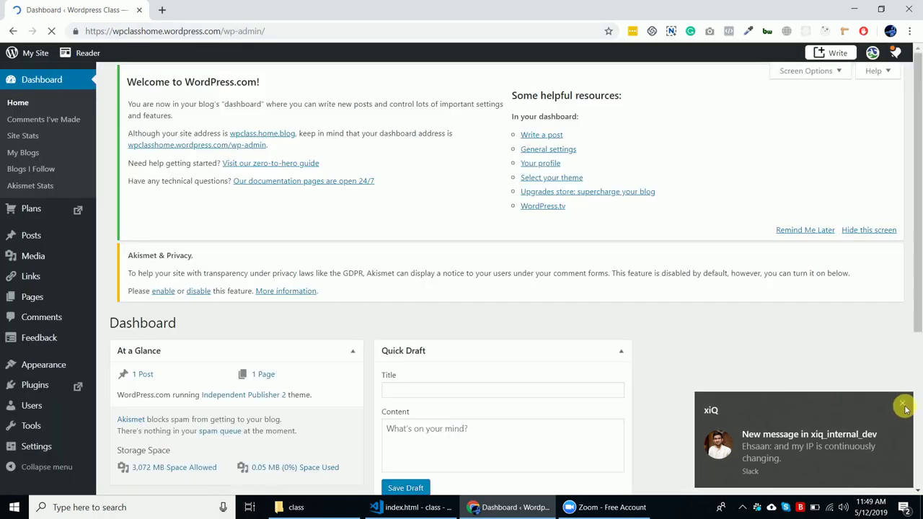
- Dismiss the Slack message notification and quit Slack
click(905, 408)
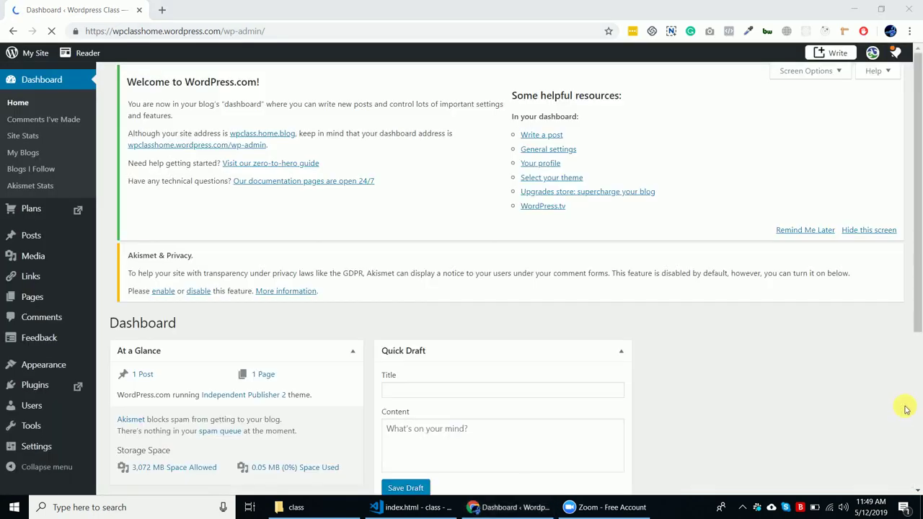
right_click(759, 508)
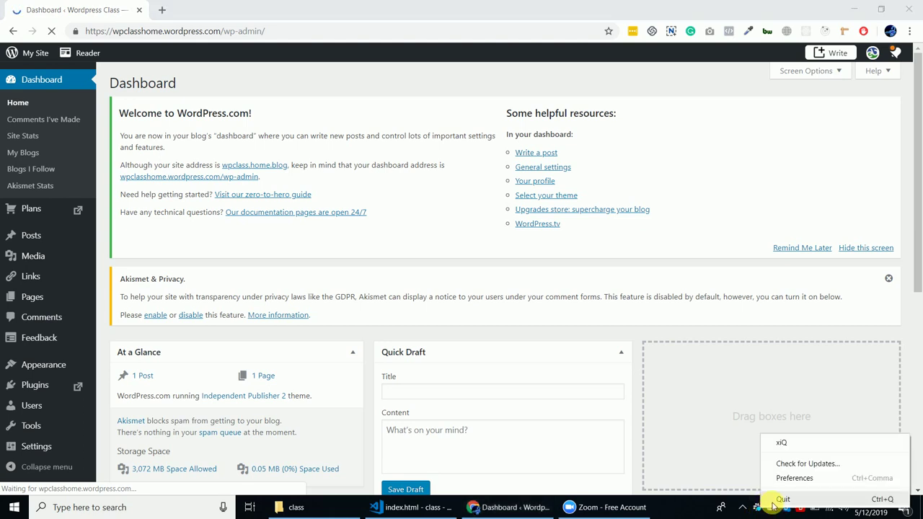
click(778, 499)
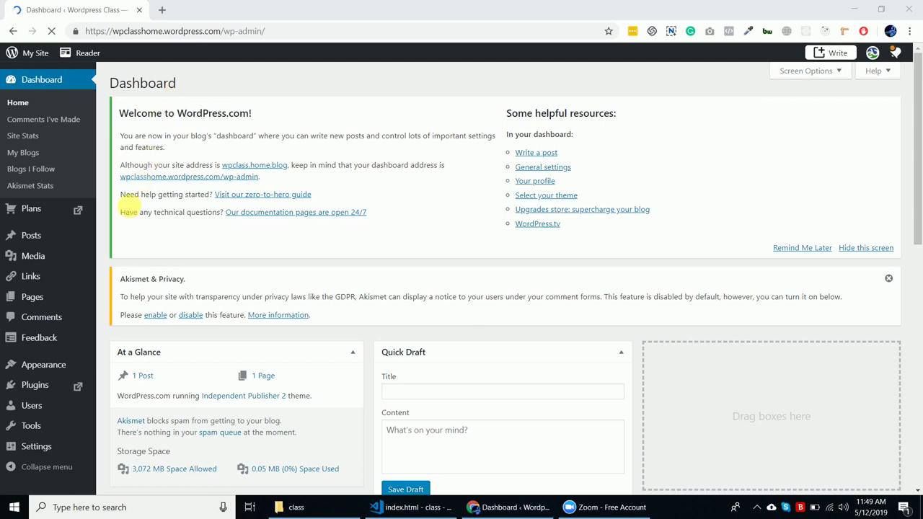
- Look over the admin dashboard's widgets and the page management options in its navigation
scroll(106, 337, down, 3)
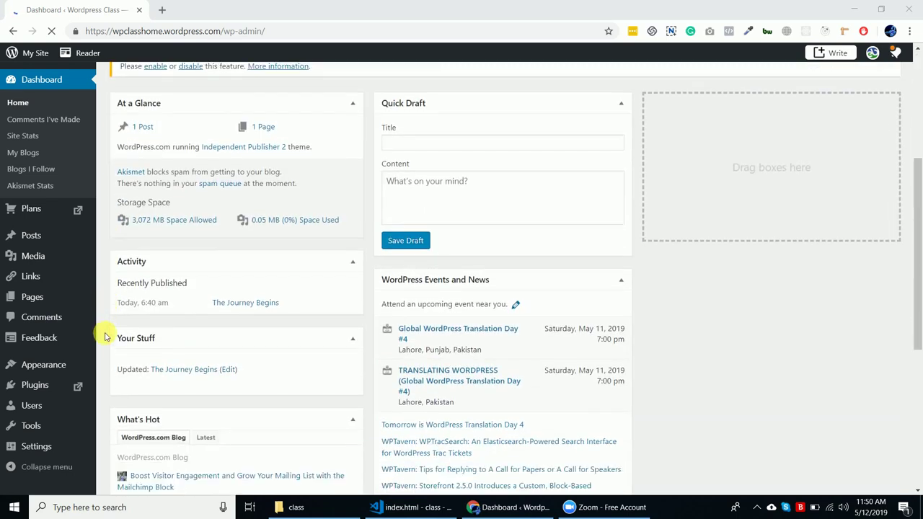
mouse_move(75, 295)
scroll(75, 295, down, 3)
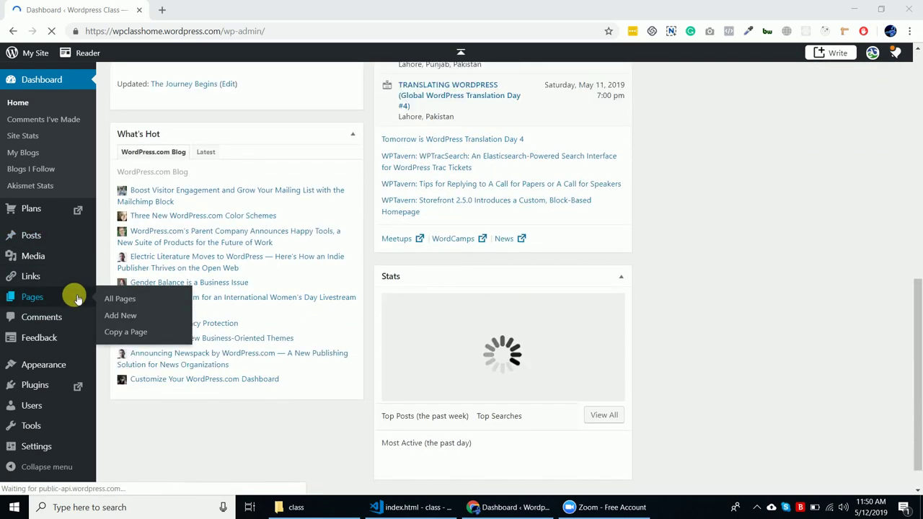
scroll(75, 297, up, 6)
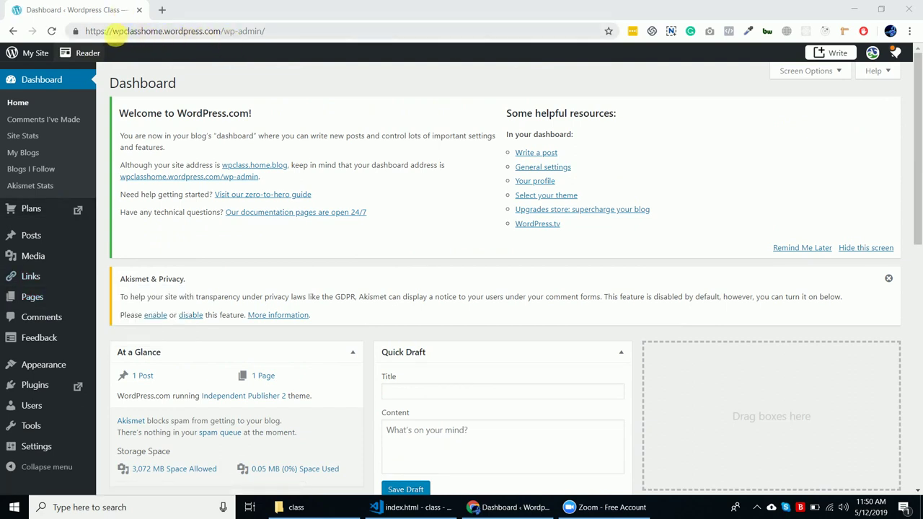
drag(113, 32, 146, 33)
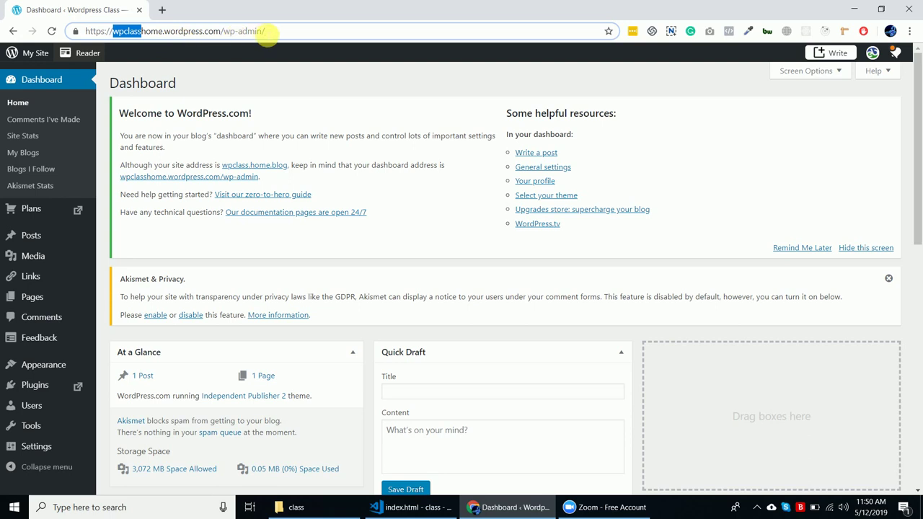
click(273, 32)
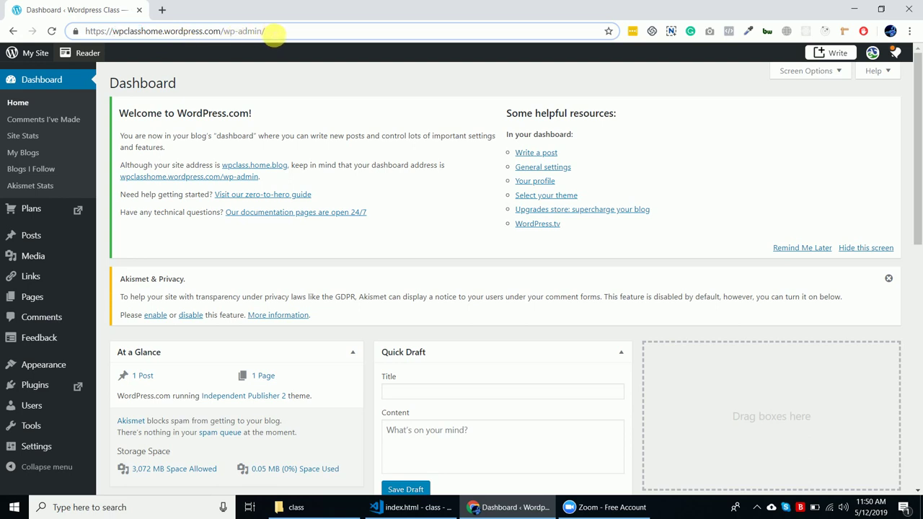
drag(272, 31, 79, 31)
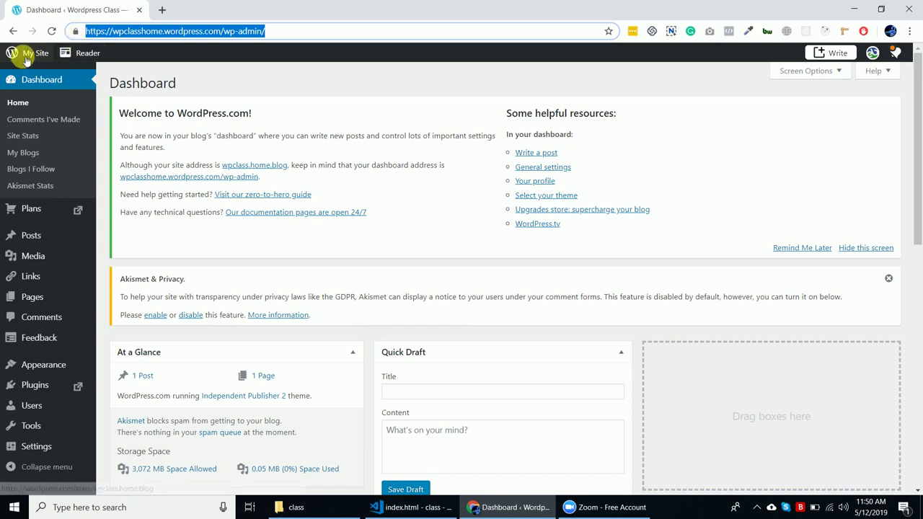
click(272, 33)
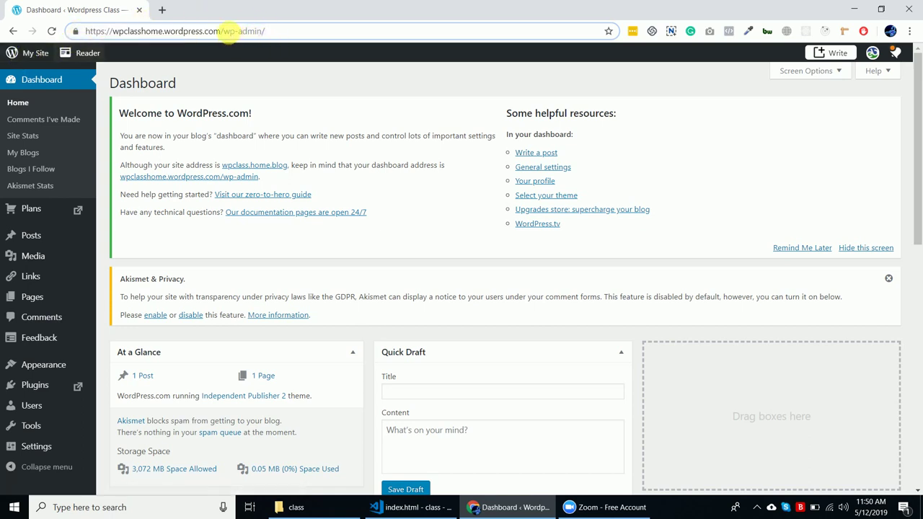
drag(223, 31, 80, 32)
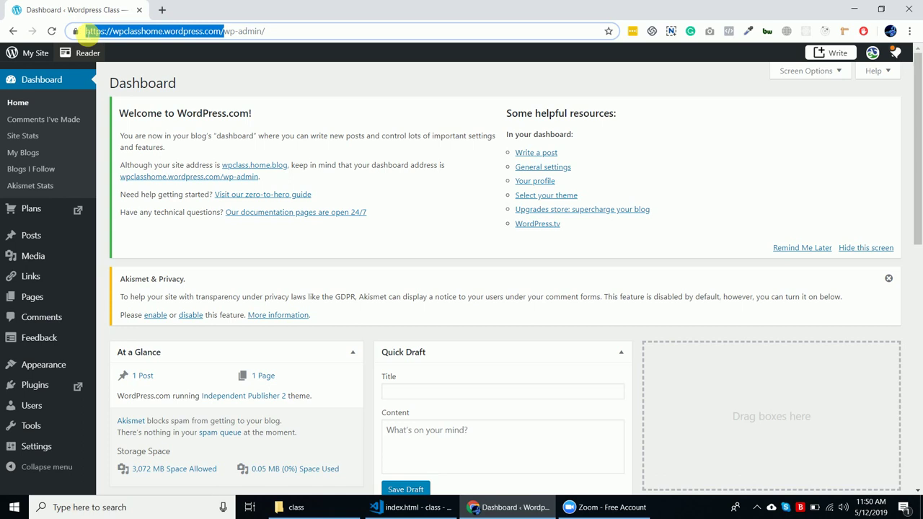
click(161, 9)
key(ctrl+v)
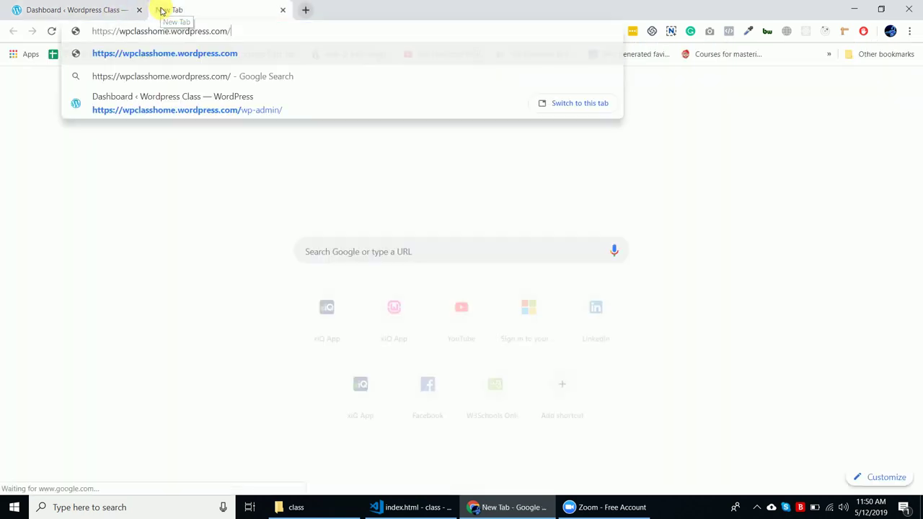
key(Return)
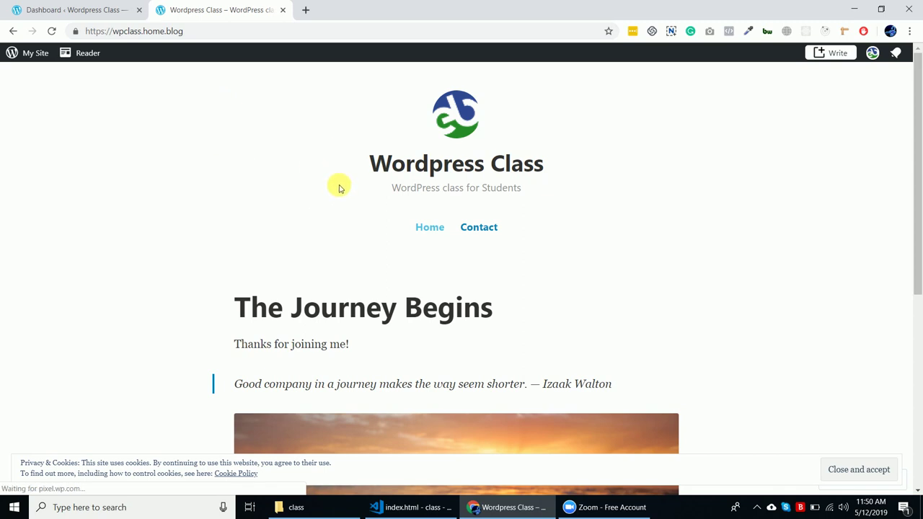
- Compare the admin dashboard with the public site, examining the home page content and the wpclass.home.blog address
click(101, 11)
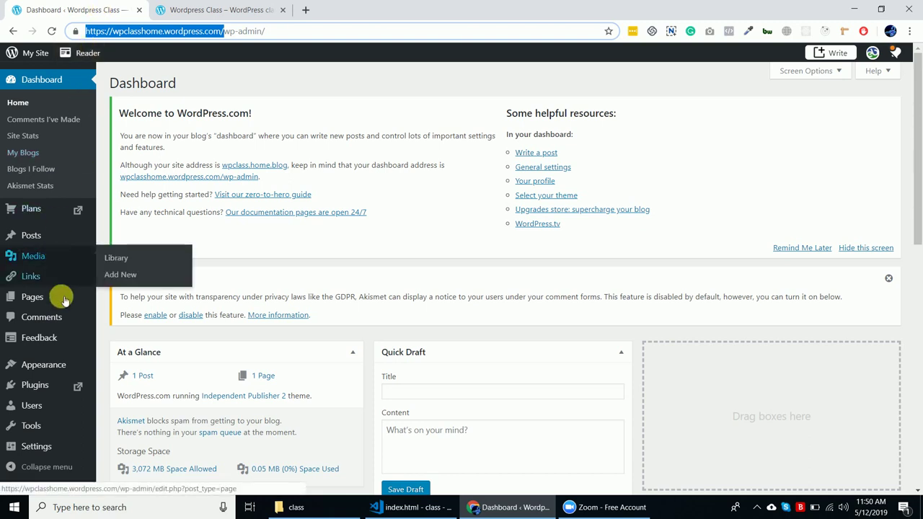
mouse_move(66, 349)
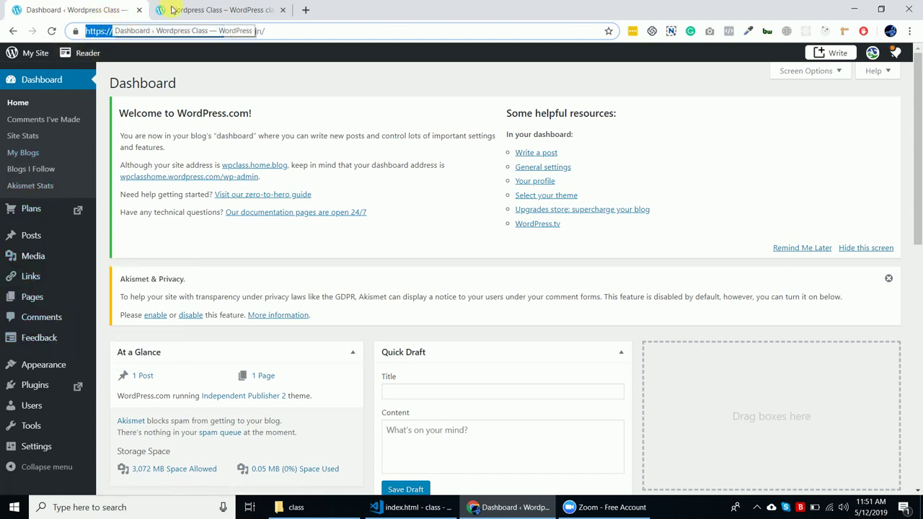
click(197, 9)
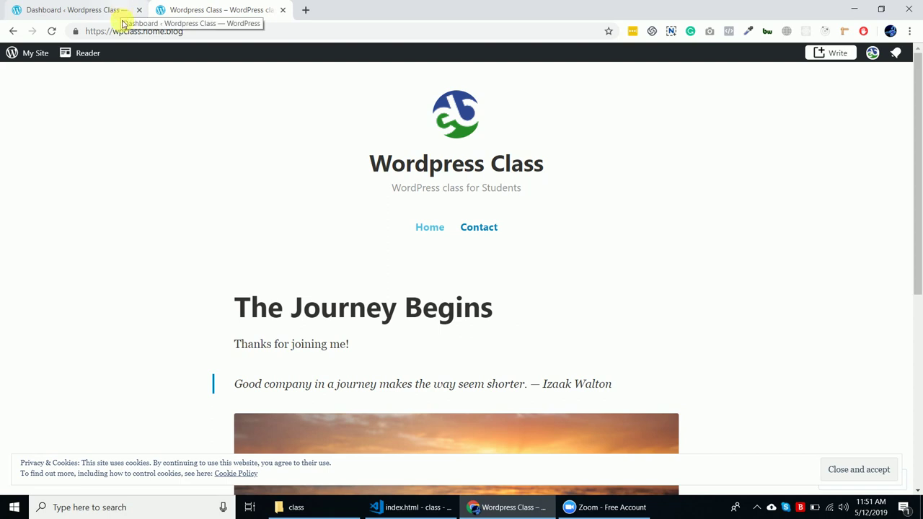
click(195, 33)
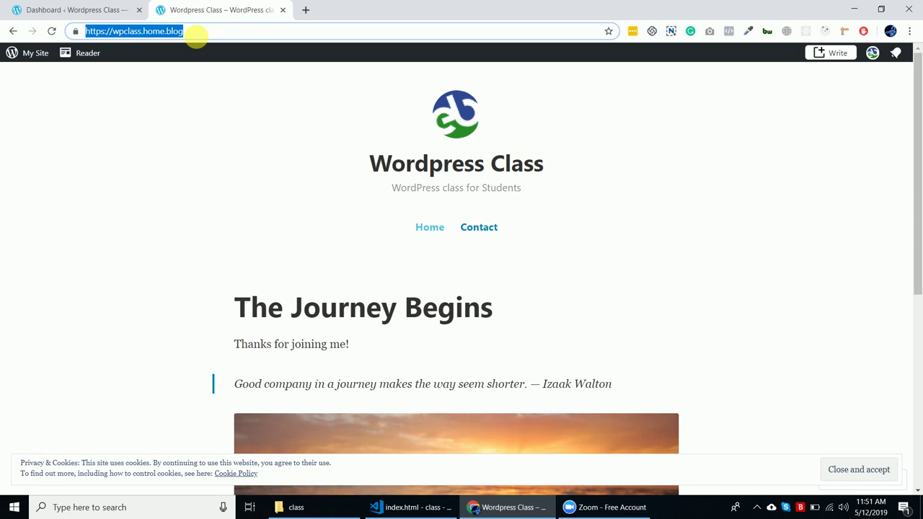
scroll(299, 213, down, 5)
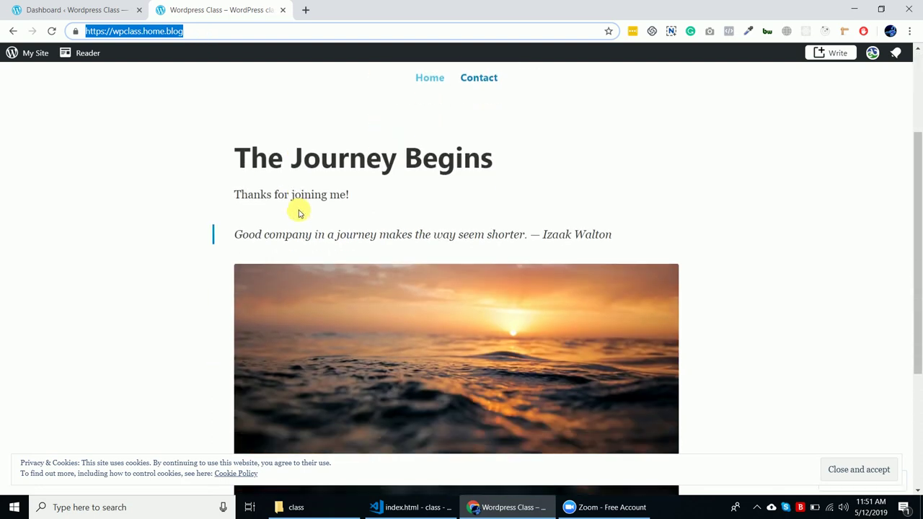
click(188, 31)
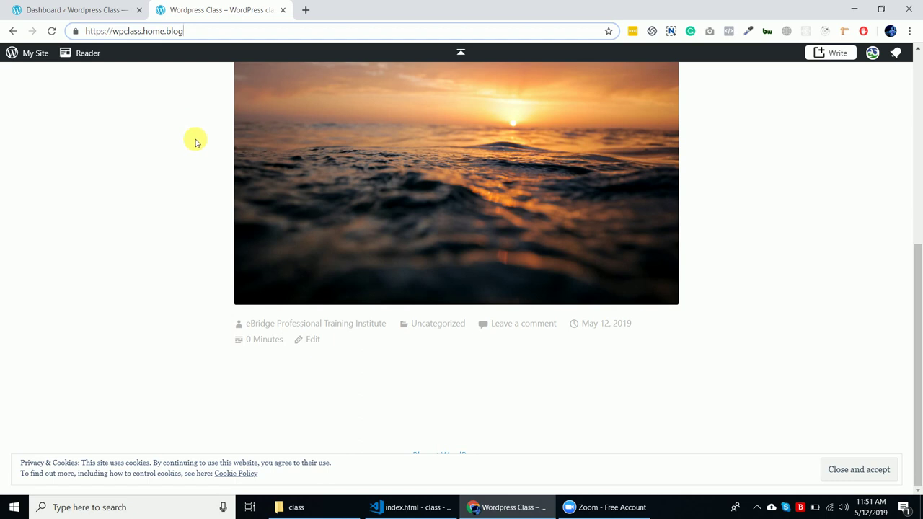
scroll(195, 140, up, 5)
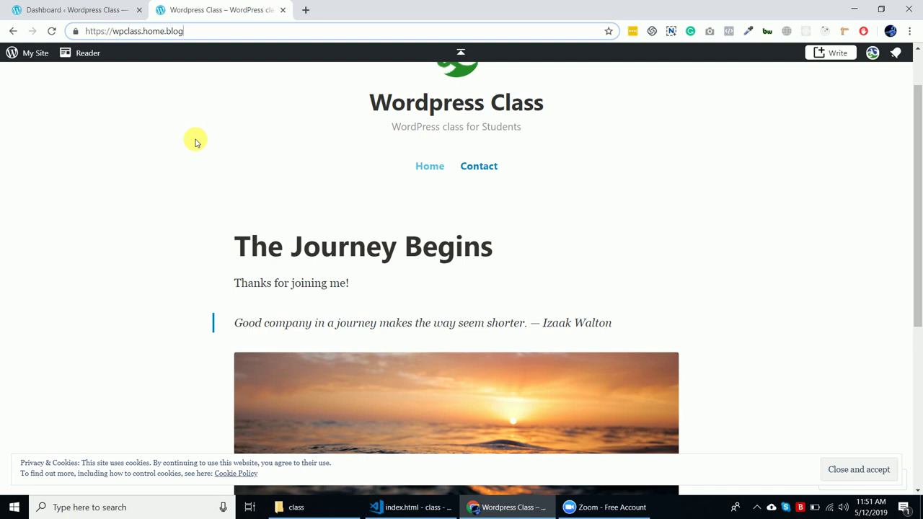
click(73, 10)
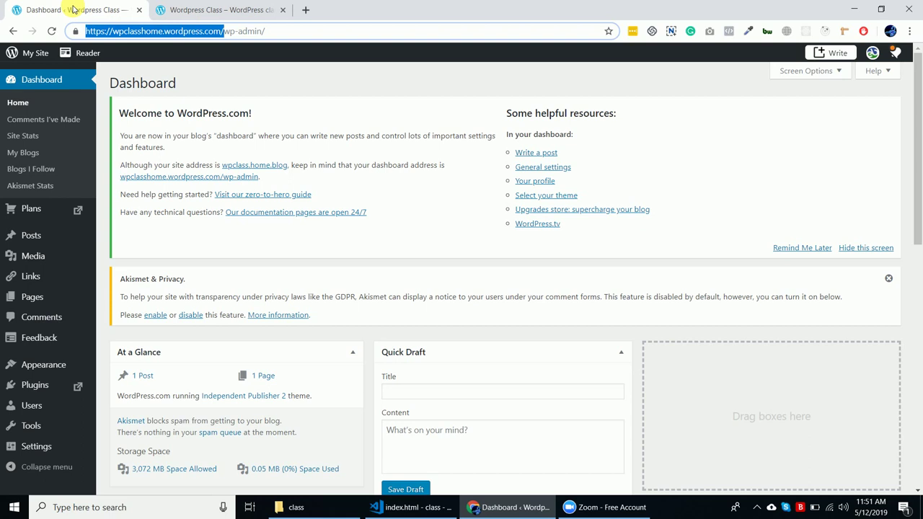
click(195, 10)
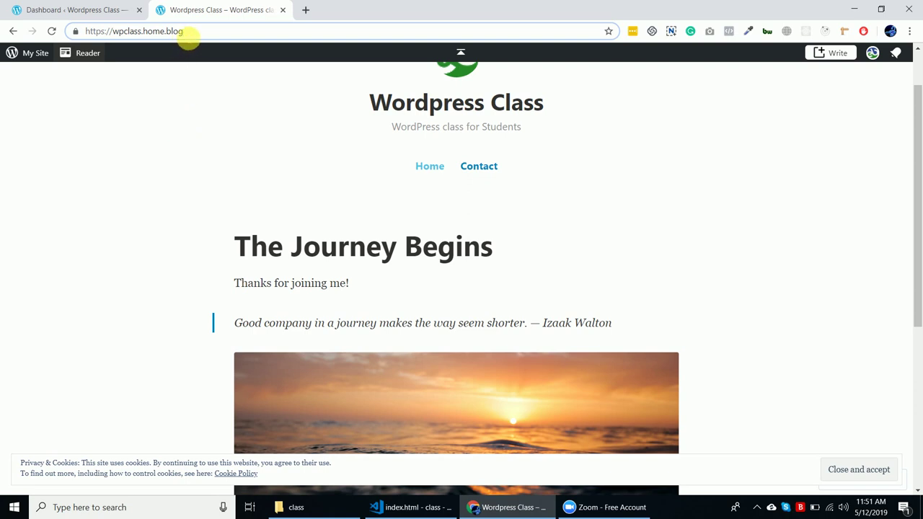
drag(188, 36, 75, 34)
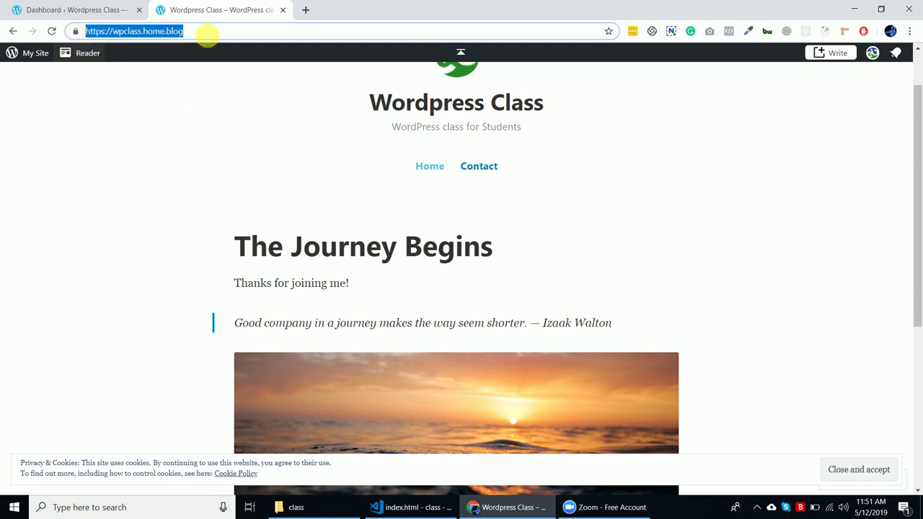
click(207, 36)
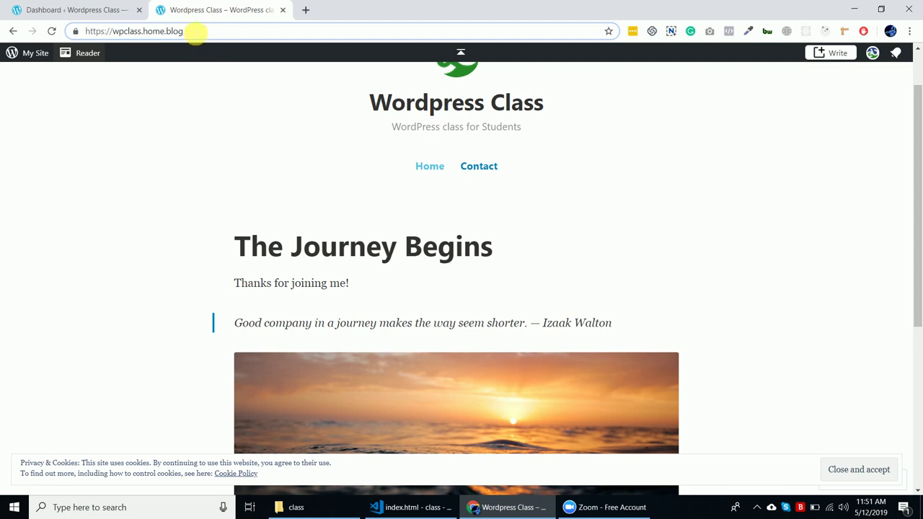
drag(197, 32, 85, 34)
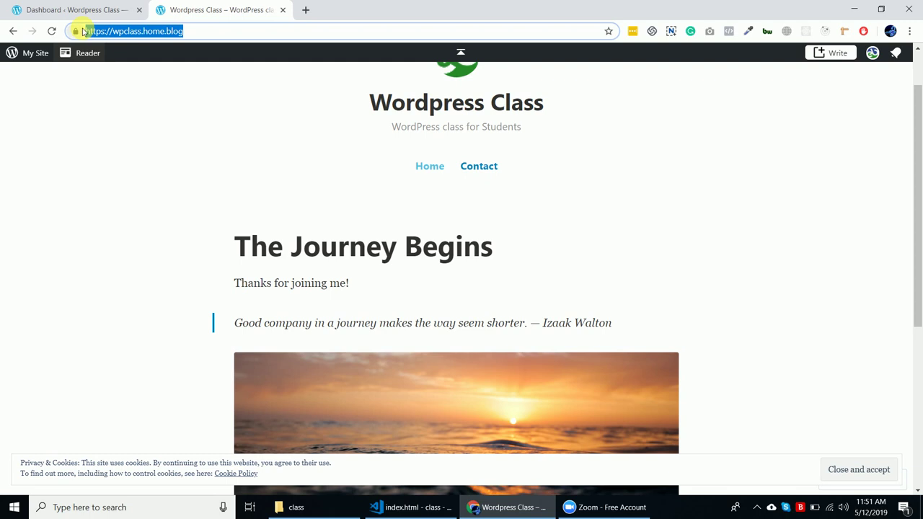